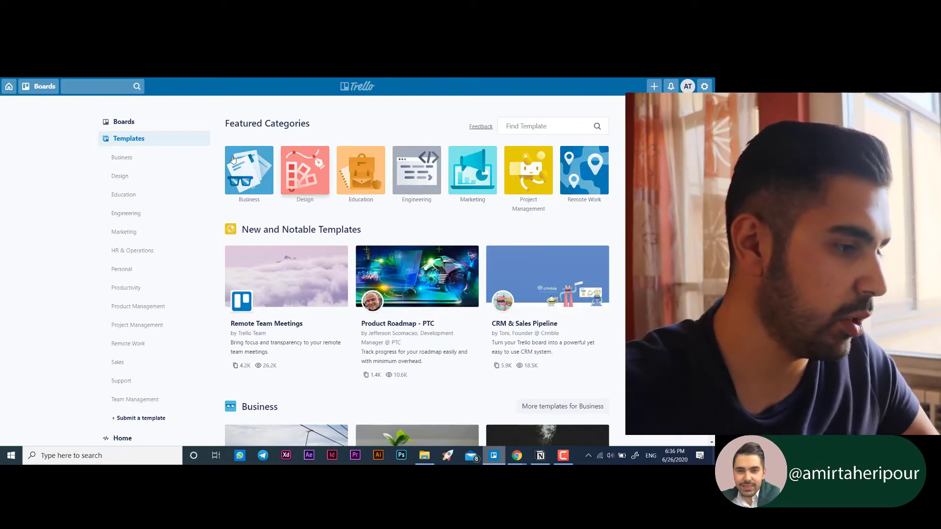
- Look over the template gallery and open the Design category
scroll(166, 235, "down", 3)
scroll(162, 226, "up", 2)
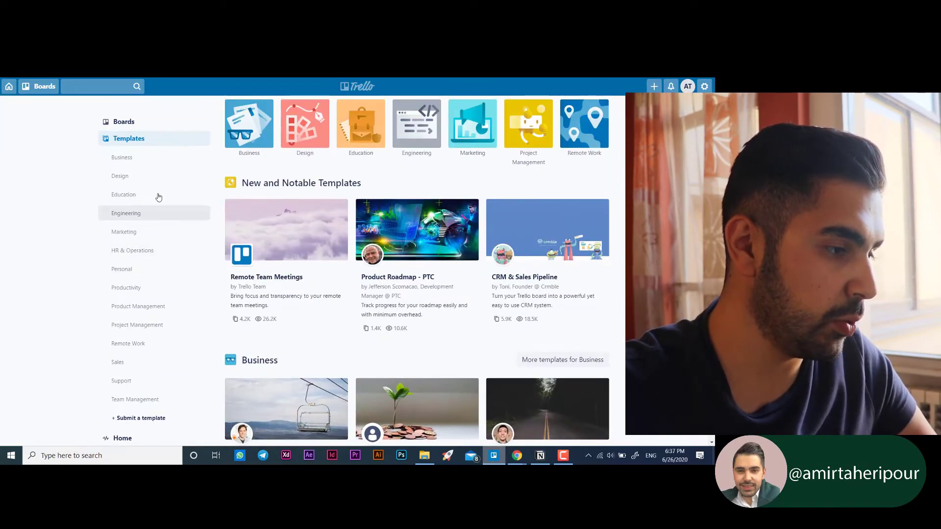
scroll(132, 195, "down", 1)
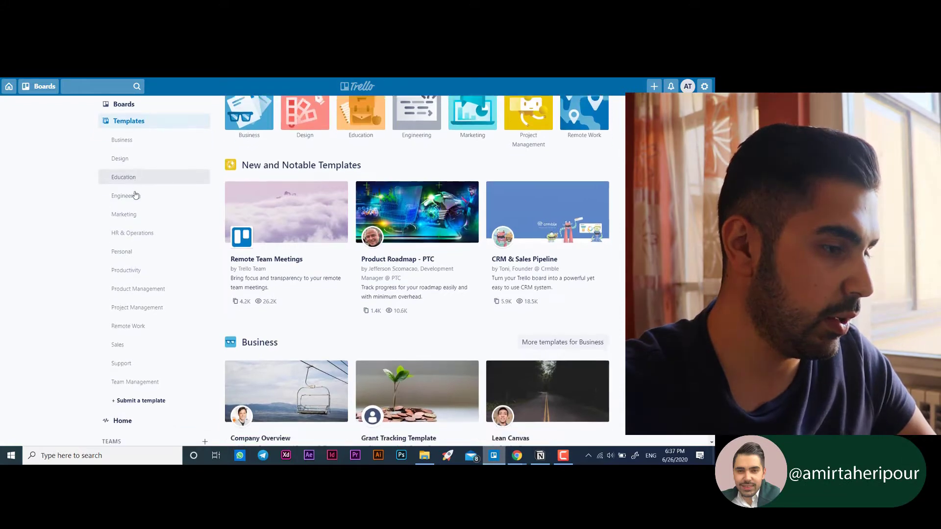
scroll(142, 201, "down", 2)
scroll(130, 192, "up", 3)
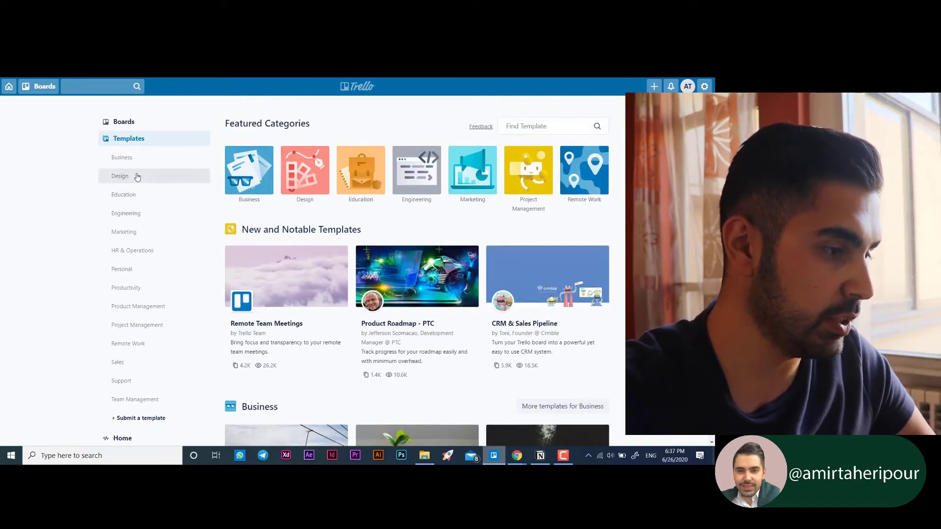
left_click(416, 191)
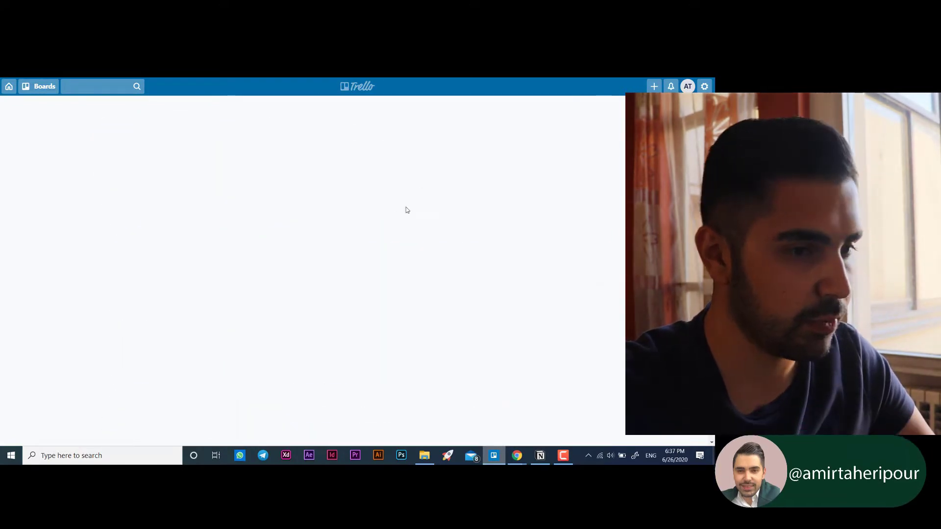
- Browse the Design templates down to the end of the list and back
scroll(417, 270, "down", 1)
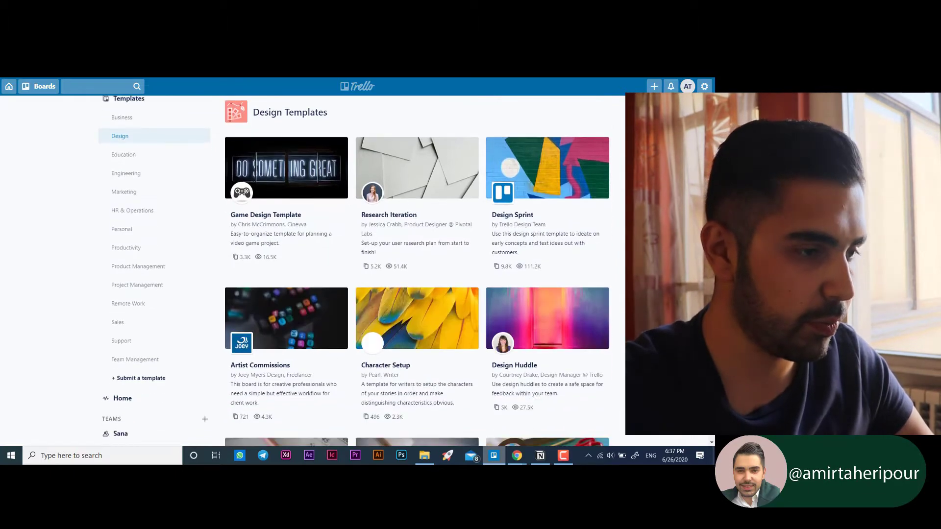
scroll(417, 270, "down", 8)
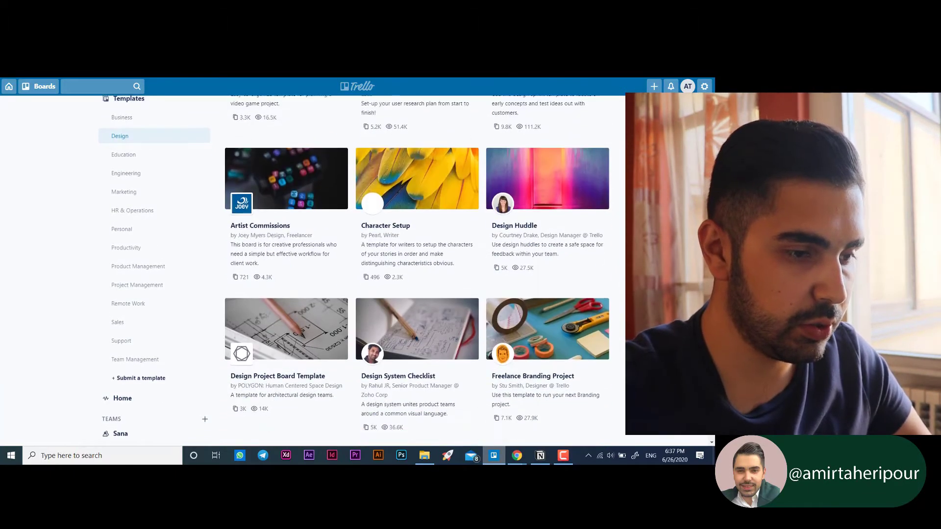
scroll(417, 270, "down", 8)
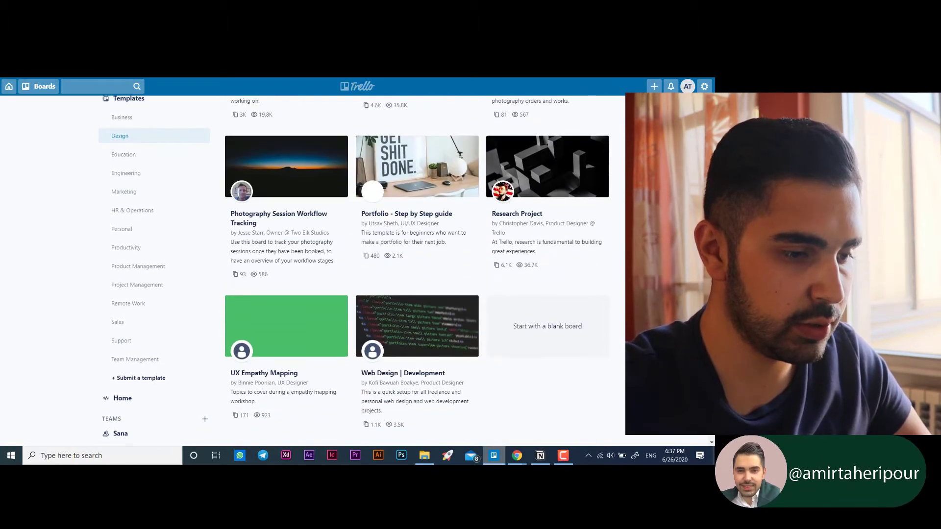
scroll(417, 270, "down", 1)
scroll(417, 269, "up", 2)
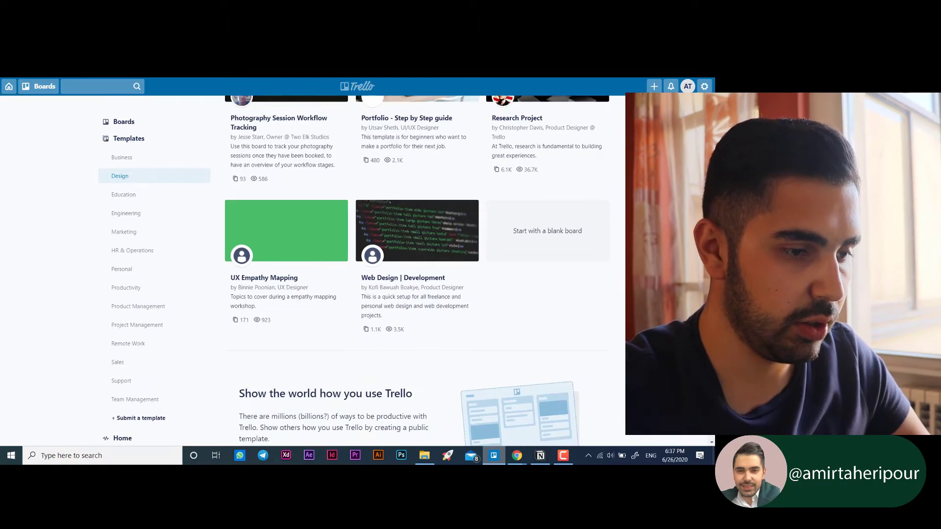
scroll(416, 270, "down", 3)
scroll(416, 270, "up", 18)
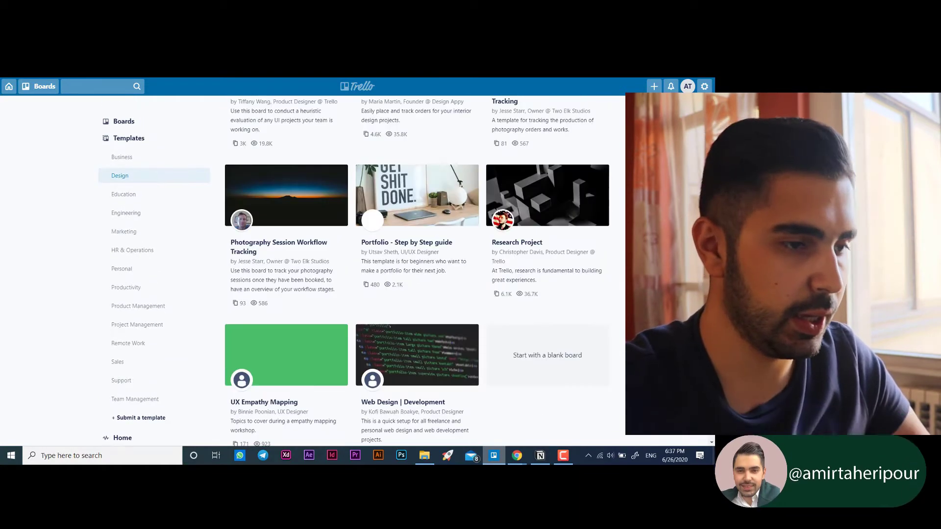
scroll(416, 269, "up", 1)
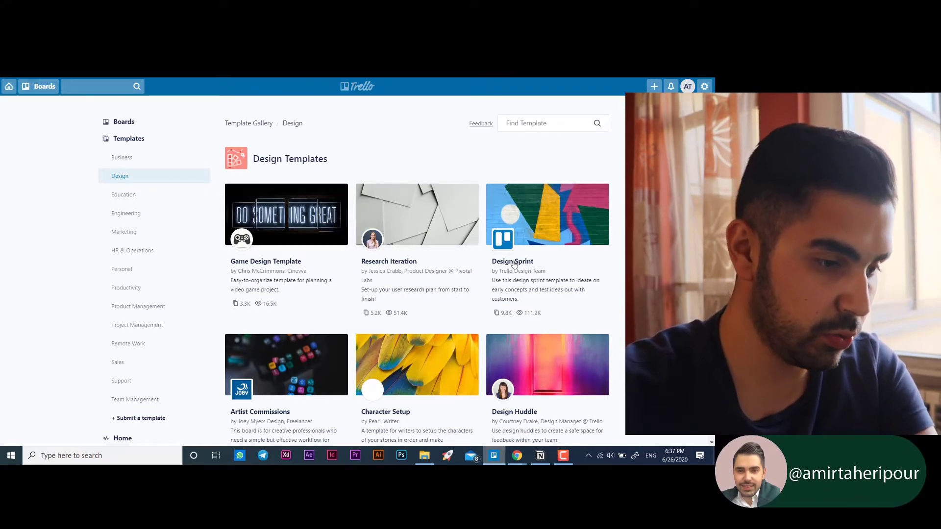
- Open the Freelance Branding Project template from the Design templates and preview its board
scroll(467, 308, "down", 2)
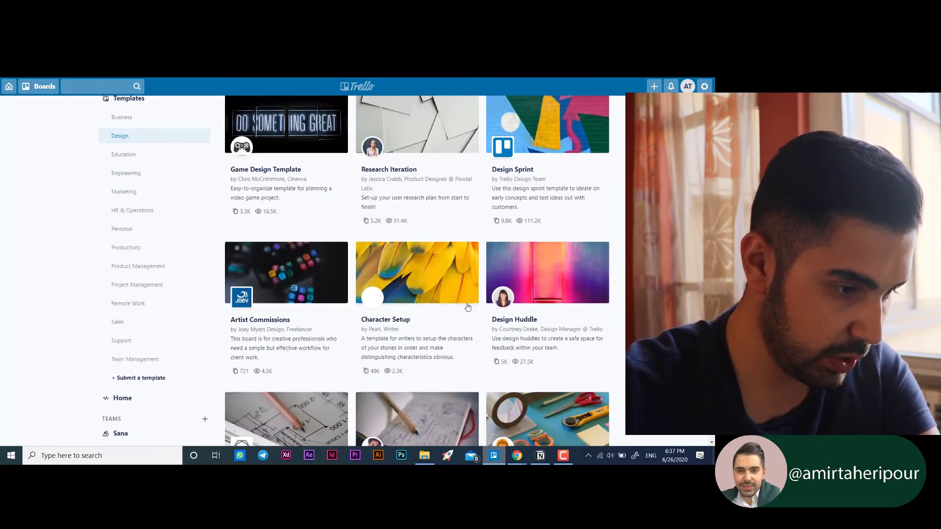
scroll(447, 276, "down", 3)
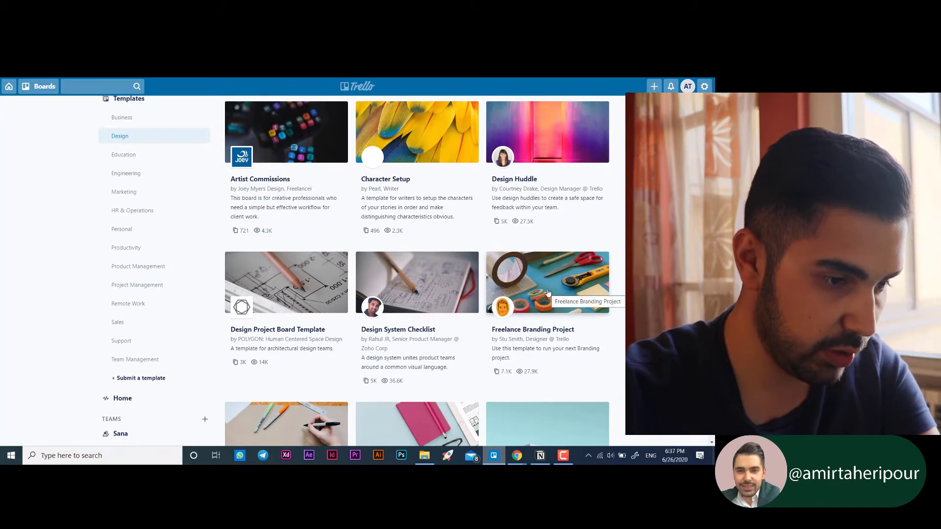
left_click(548, 294)
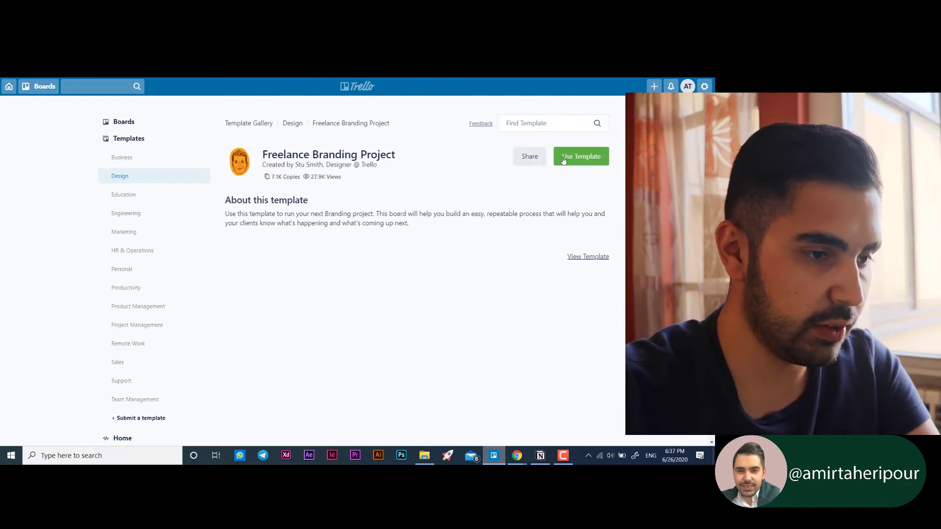
scroll(404, 245, "down", 1)
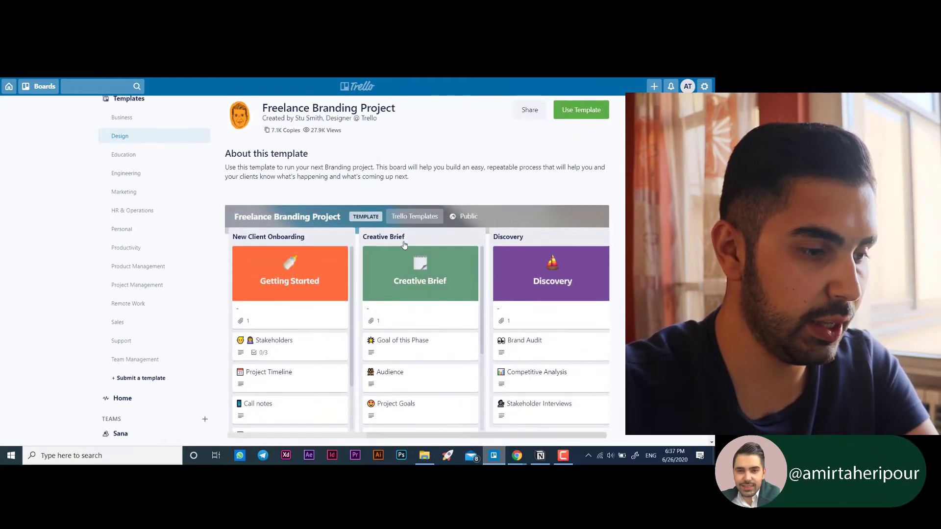
scroll(404, 245, "down", 1)
scroll(499, 197, "up", 2)
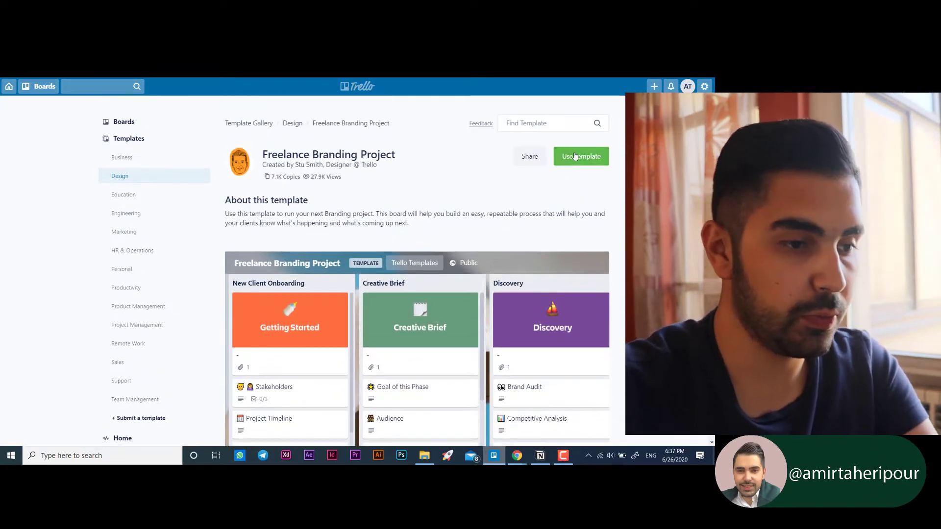
- Create a board titled Freelance Branding Project from the template with its cards kept, and close the board menu
left_click(576, 156)
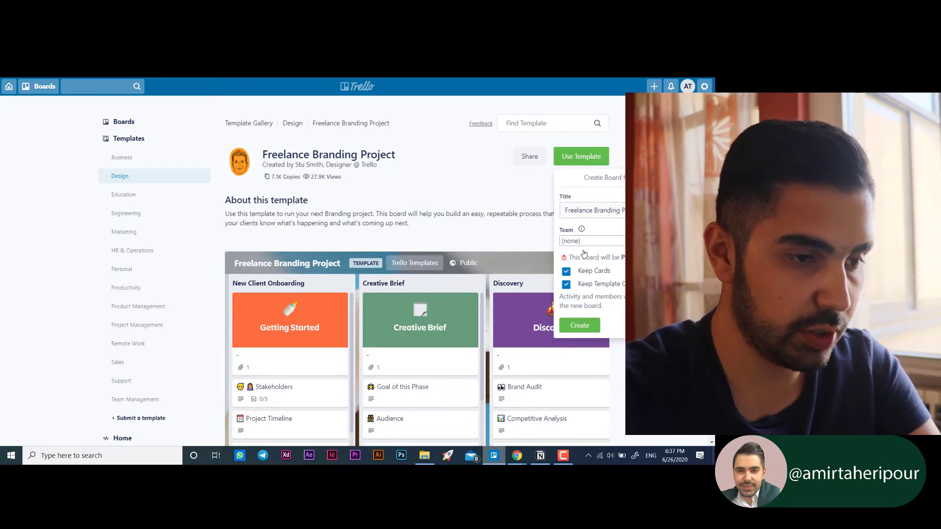
key("Return")
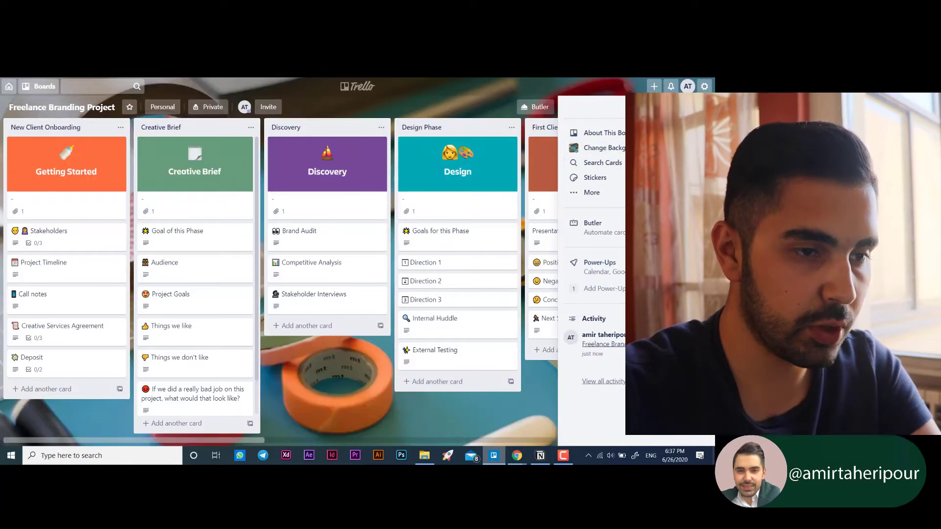
left_click(705, 108)
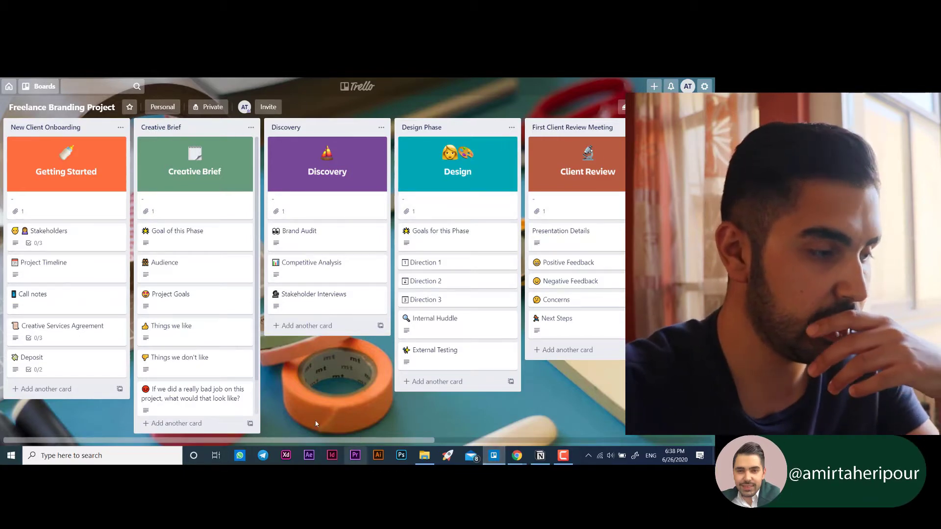
- Rename the New Client Onboarding list as "New client 1"
left_click(68, 130)
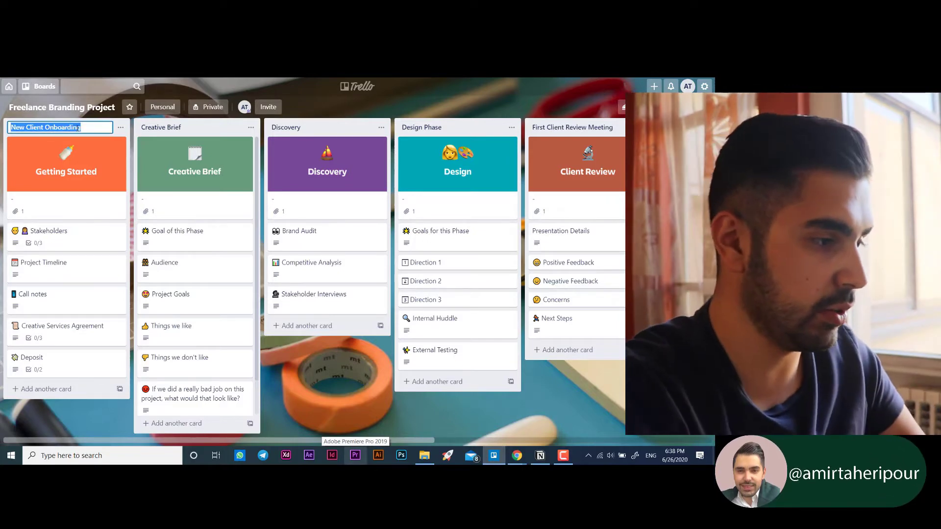
key("BackSpace")
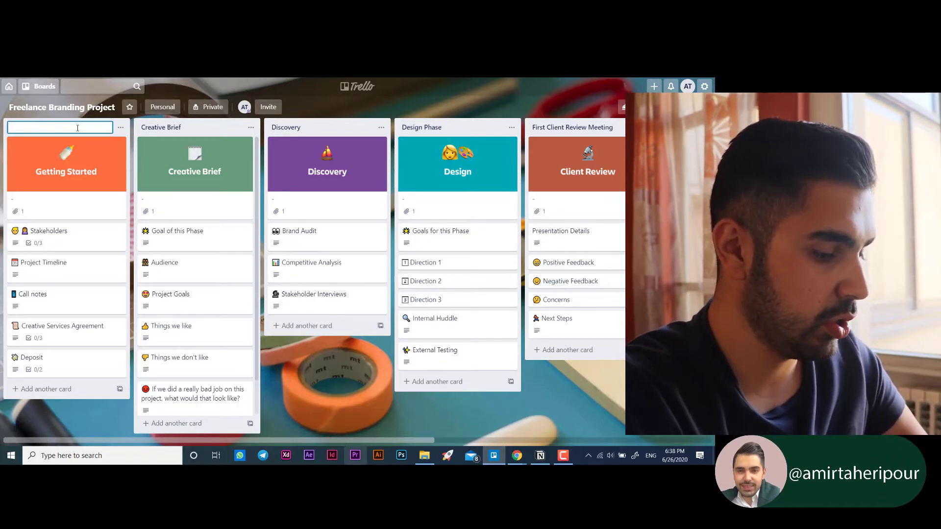
type("New client 1")
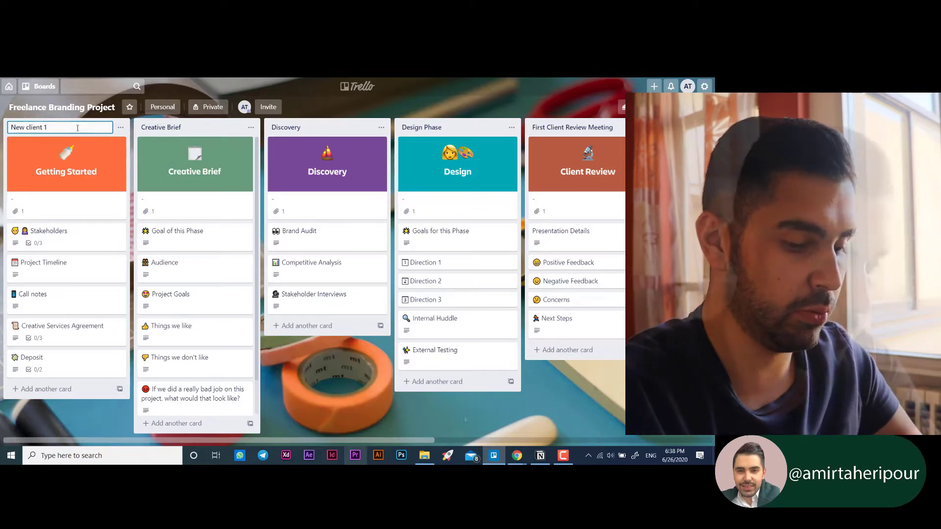
- Look through the board's remaining lists as far as Final Handoff and star the board
left_click_drag(425, 438, 738, 424)
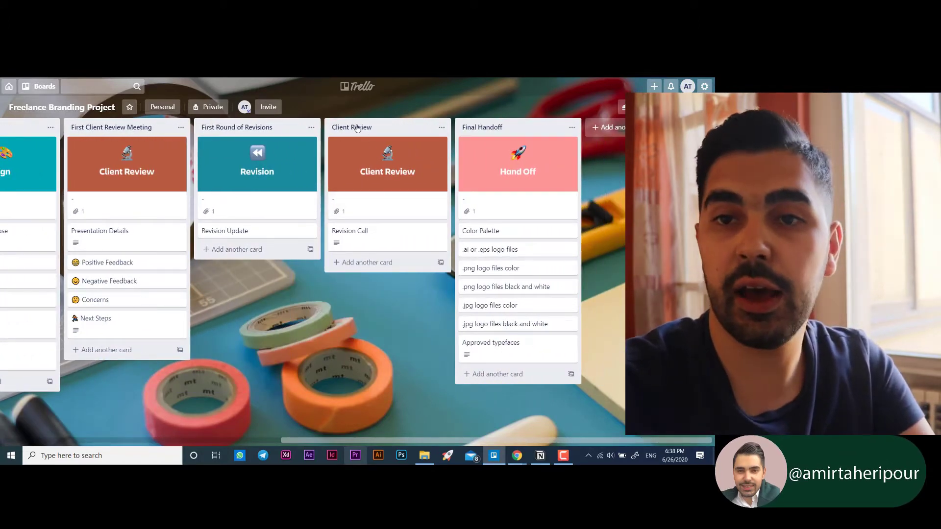
left_click_drag(397, 440, 99, 434)
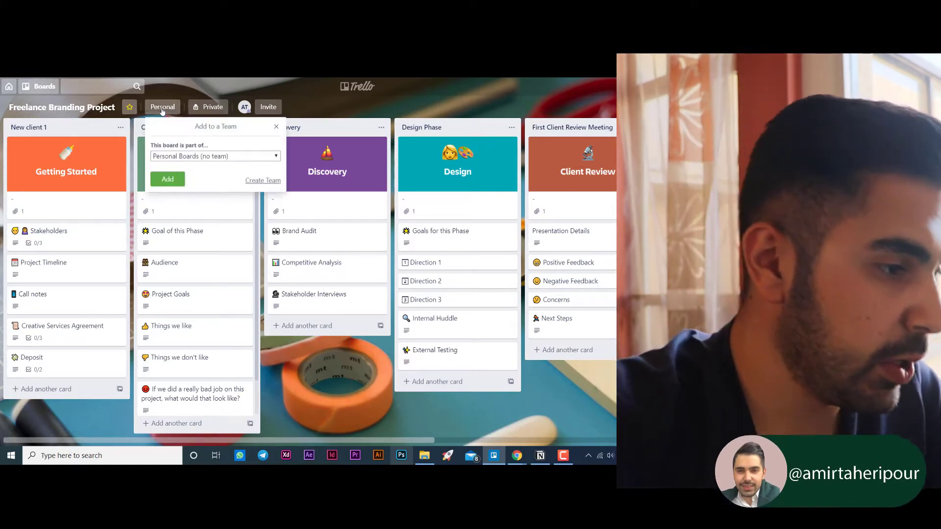
- Inspect the board's team assignment, visibility and invitation options
left_click(162, 110)
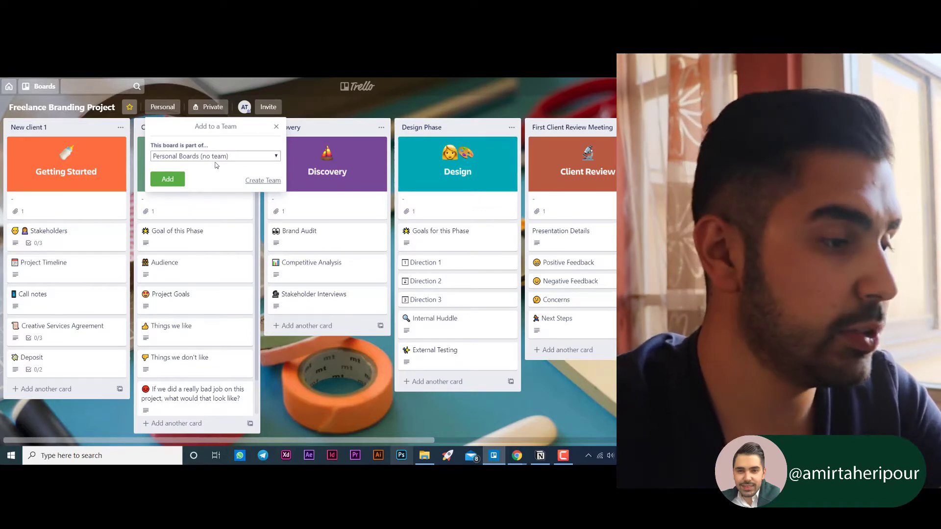
left_click(312, 105)
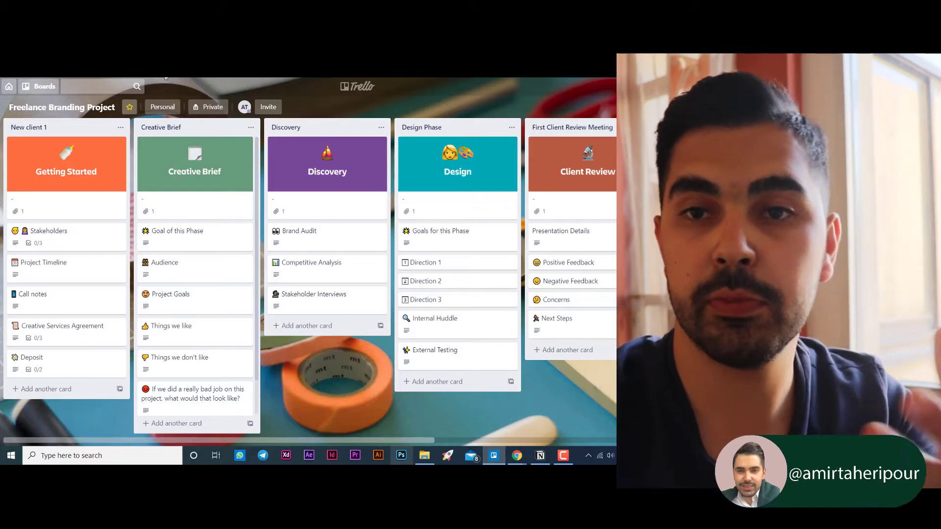
left_click(199, 111)
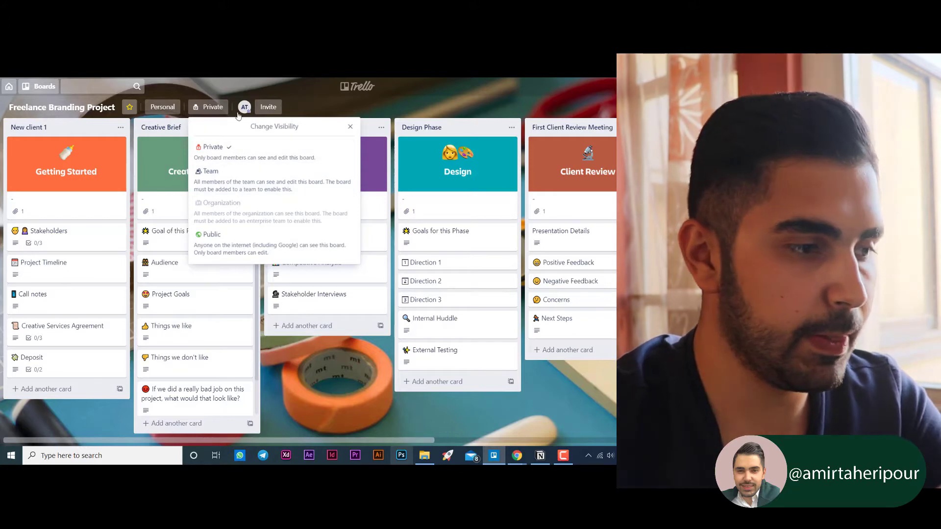
left_click(220, 107)
left_click(220, 108)
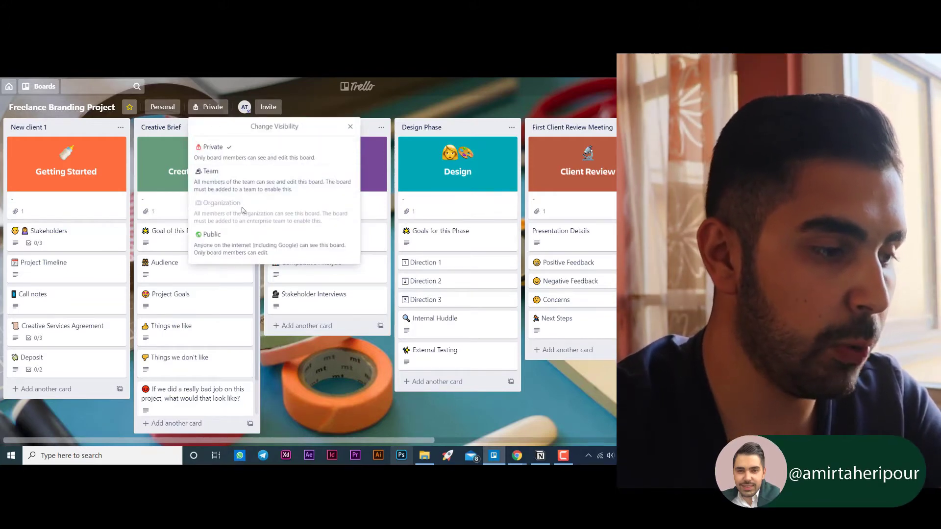
left_click(213, 110)
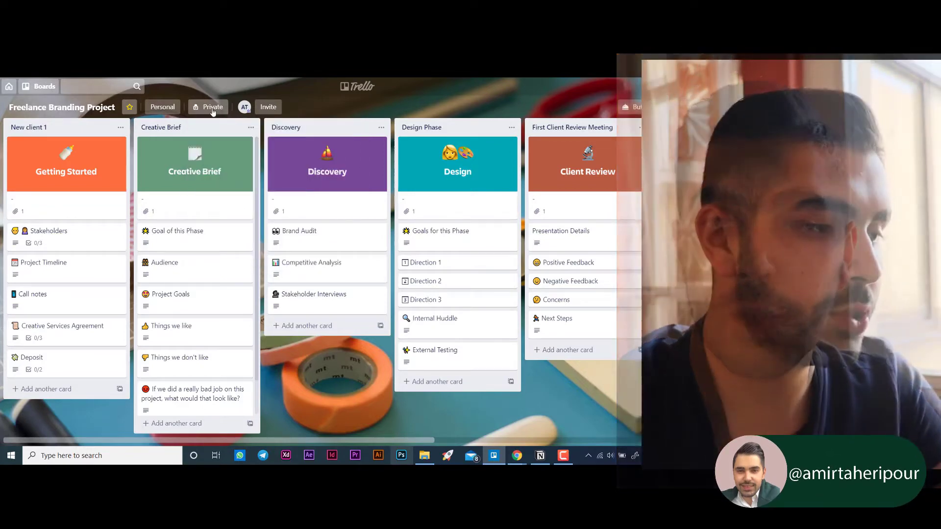
left_click(213, 110)
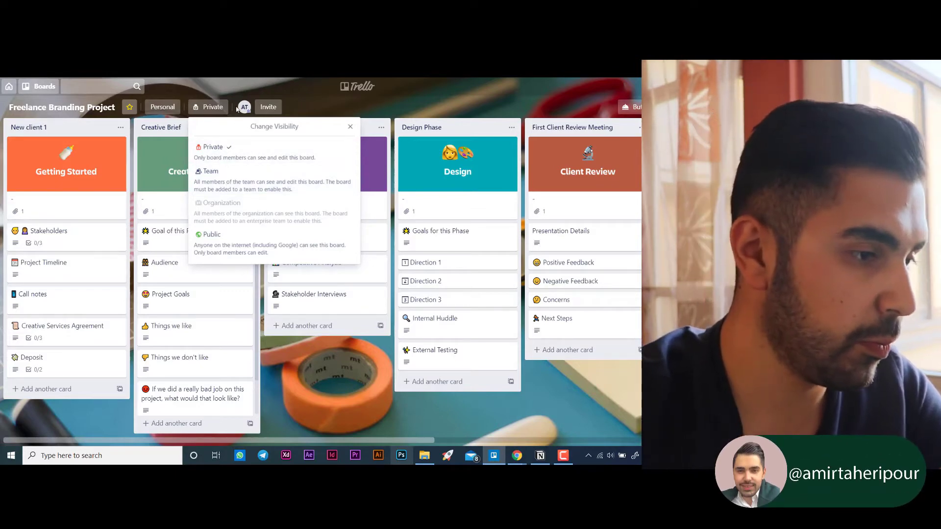
left_click(325, 109)
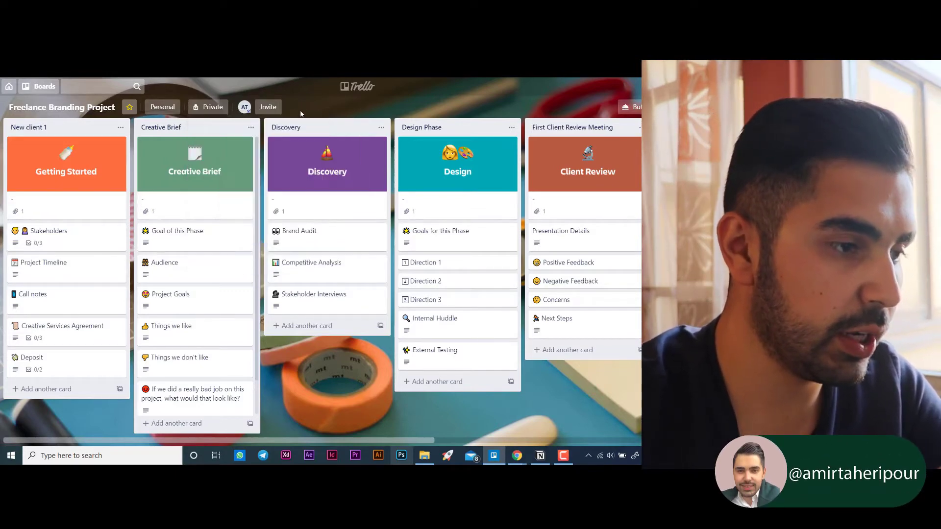
left_click(269, 107)
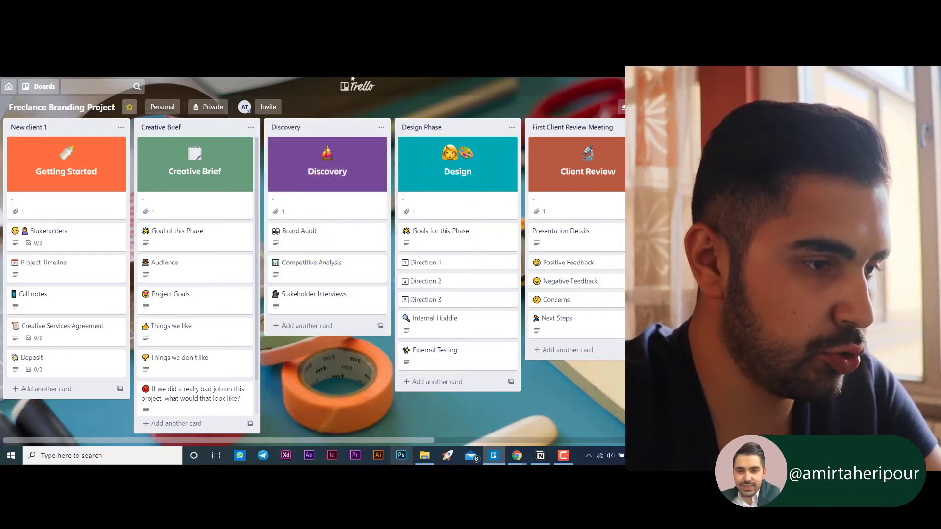
- Go to the boards overview and reopen the starred Freelance Branding Project board
left_click(353, 87)
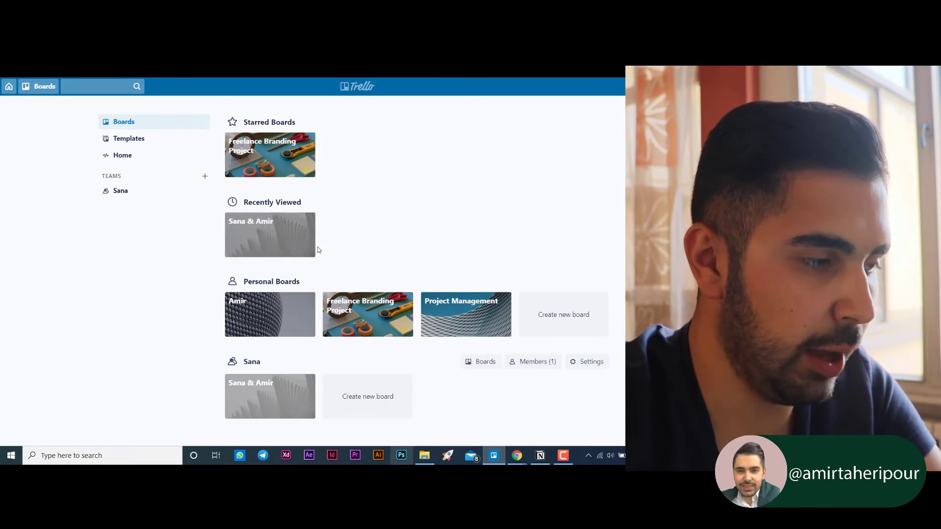
left_click(268, 154)
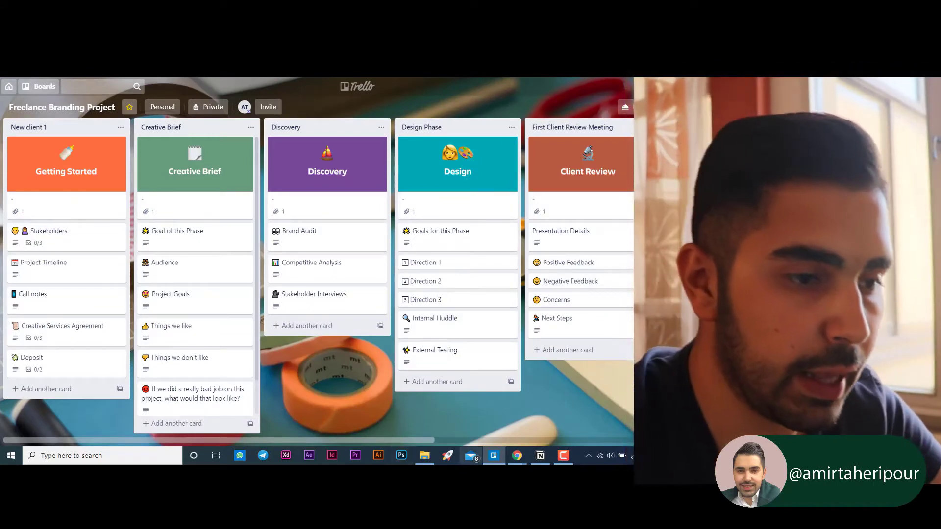
- Open the board's Butler automation and view its Rules section
left_click(629, 110)
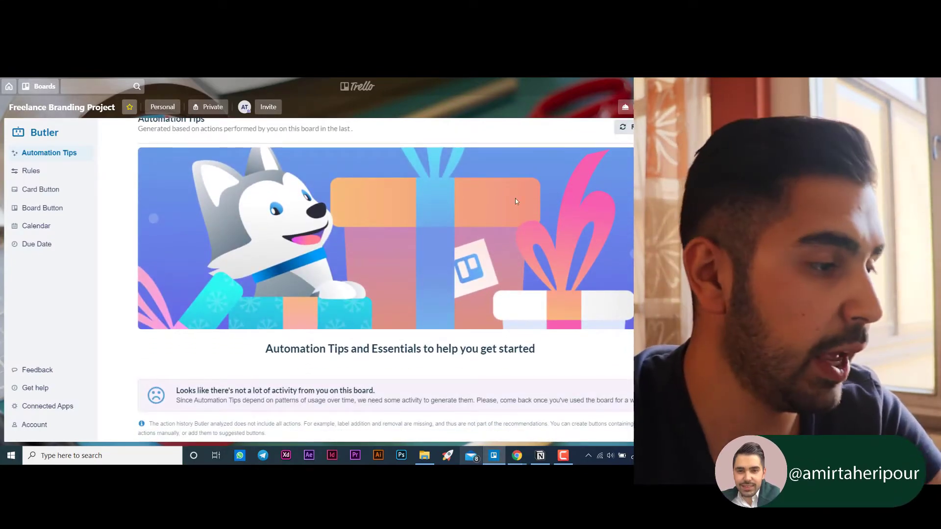
left_click(62, 174)
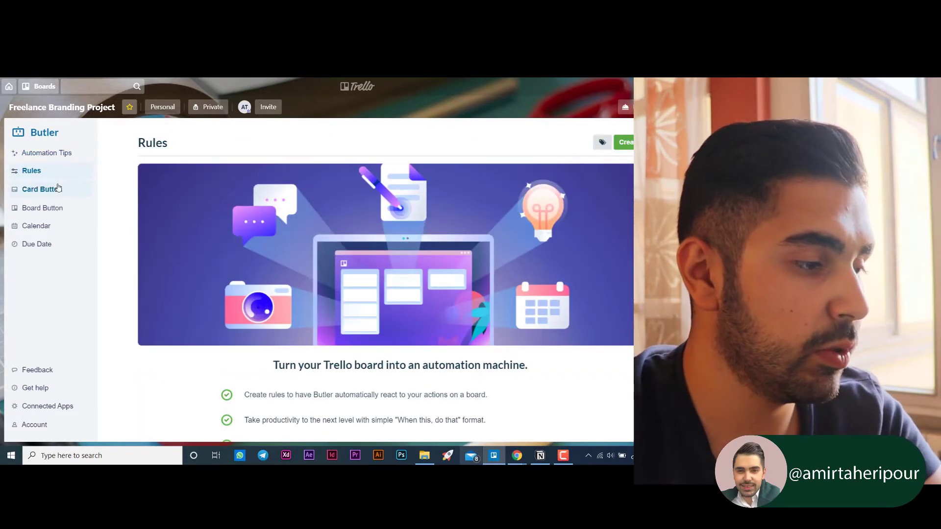
- Look through Butler's Card Button, Board Button, Calendar and Due Date sections, and return to the board
left_click(53, 194)
left_click(47, 210)
left_click(45, 227)
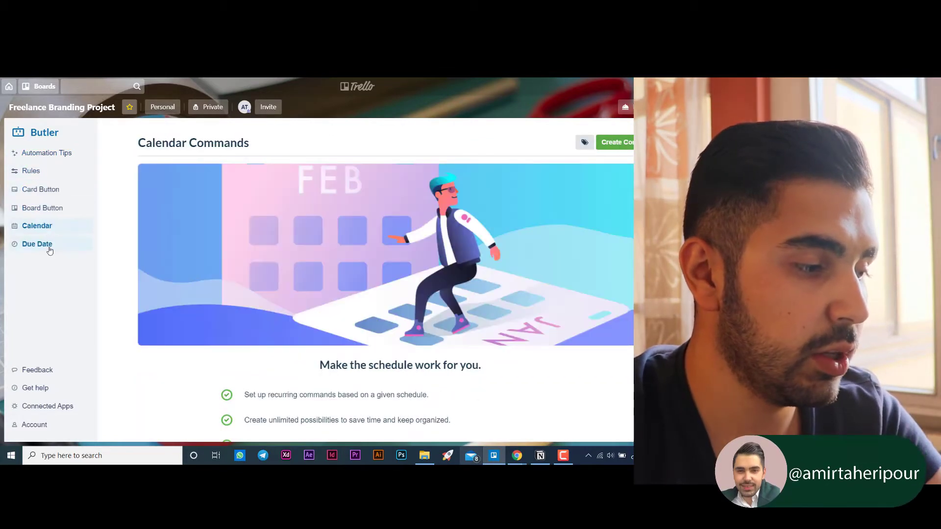
left_click(49, 246)
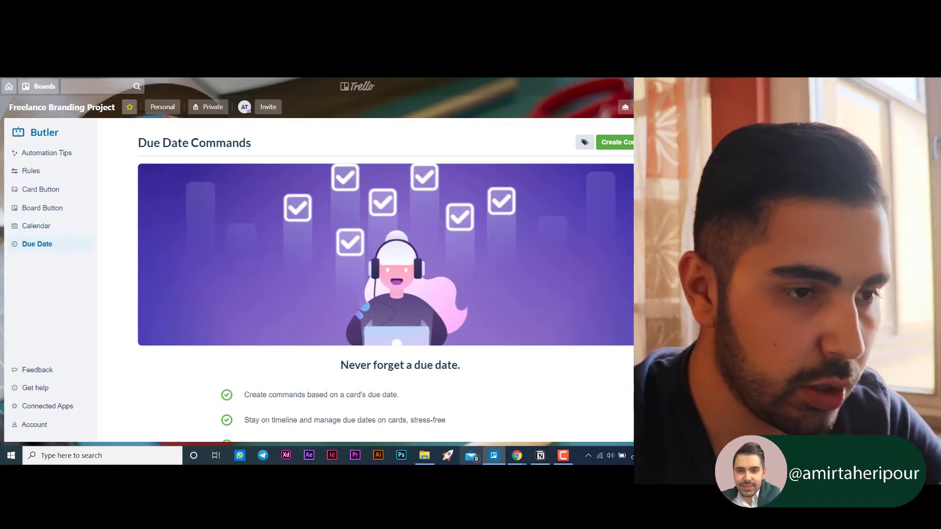
key("Escape")
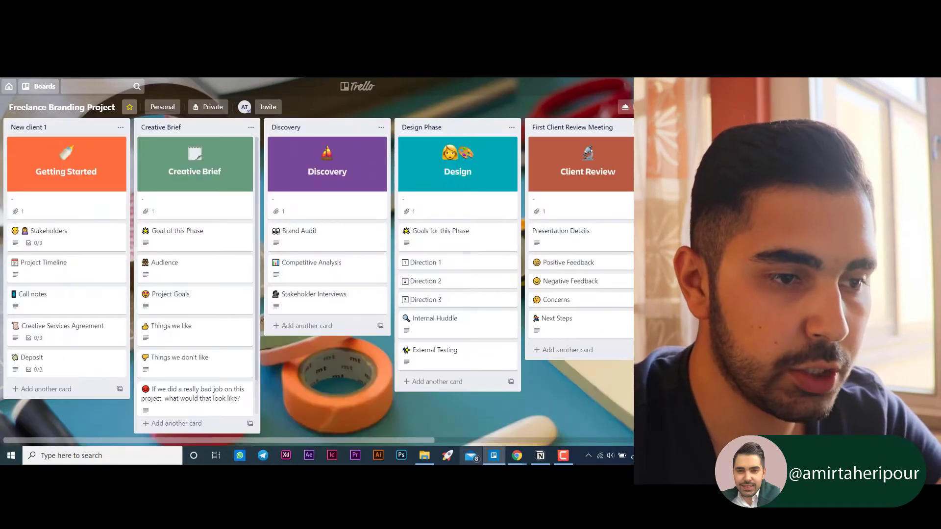
- Open the board menu and view the board's maker, description and member permissions under About This Board
left_click(685, 107)
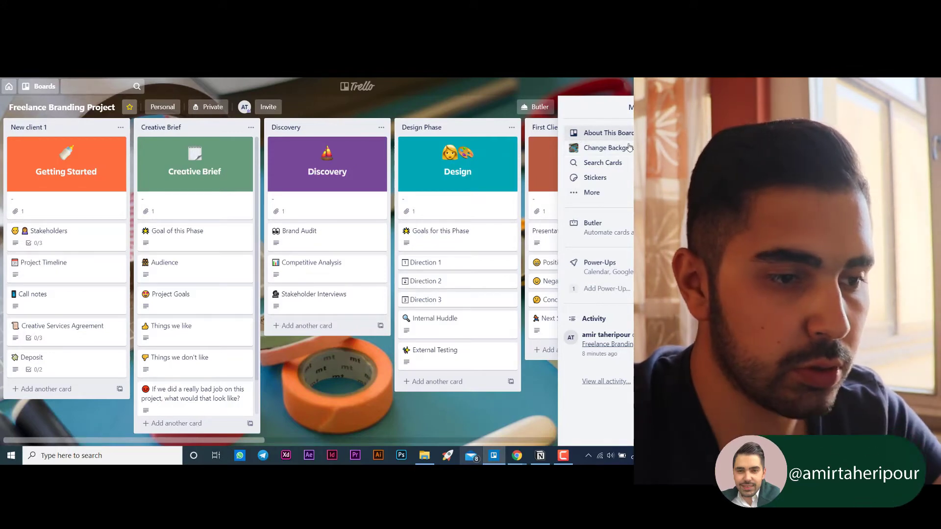
left_click(630, 138)
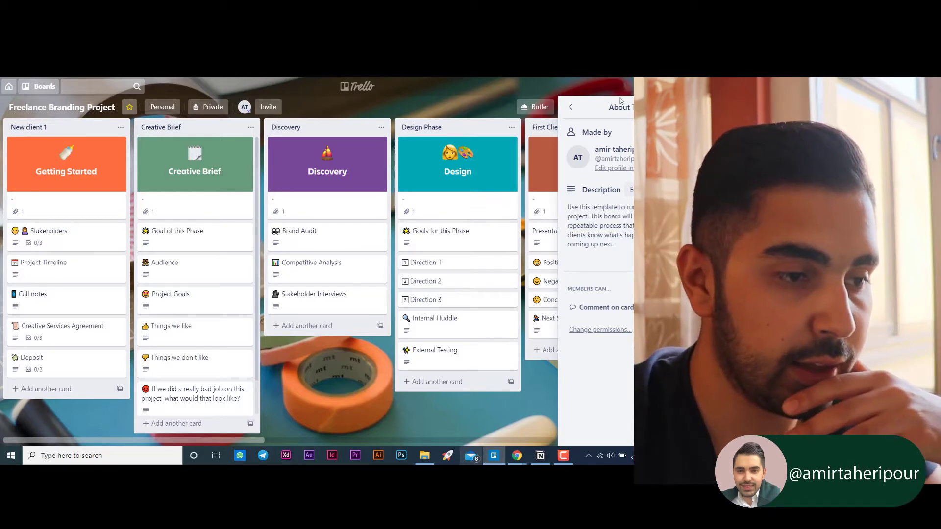
left_click(571, 108)
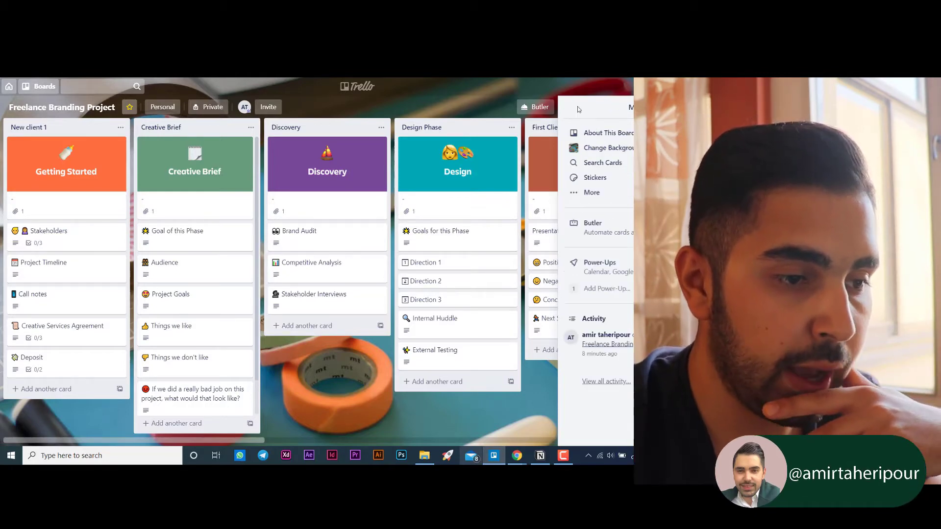
- Search the background photos for "Design" and set the orange design book on a yellow surface as the board background
left_click(608, 149)
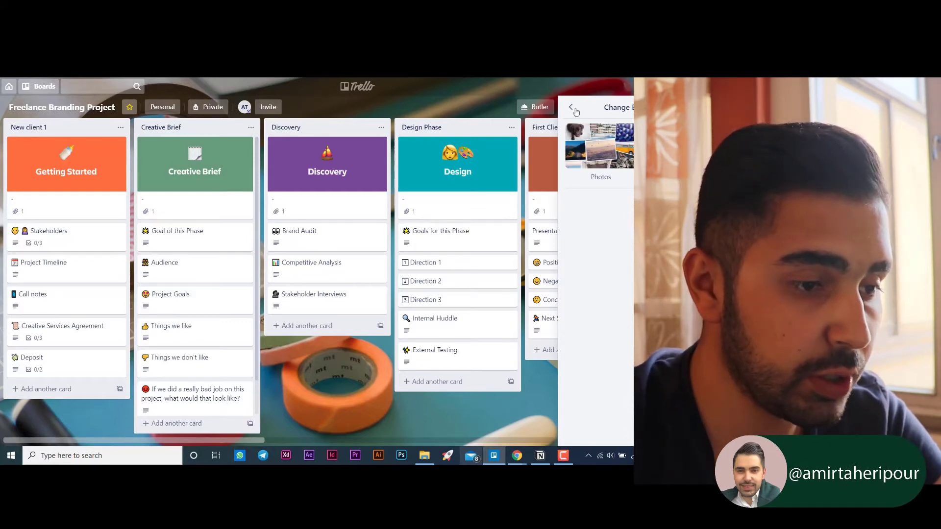
left_click(601, 134)
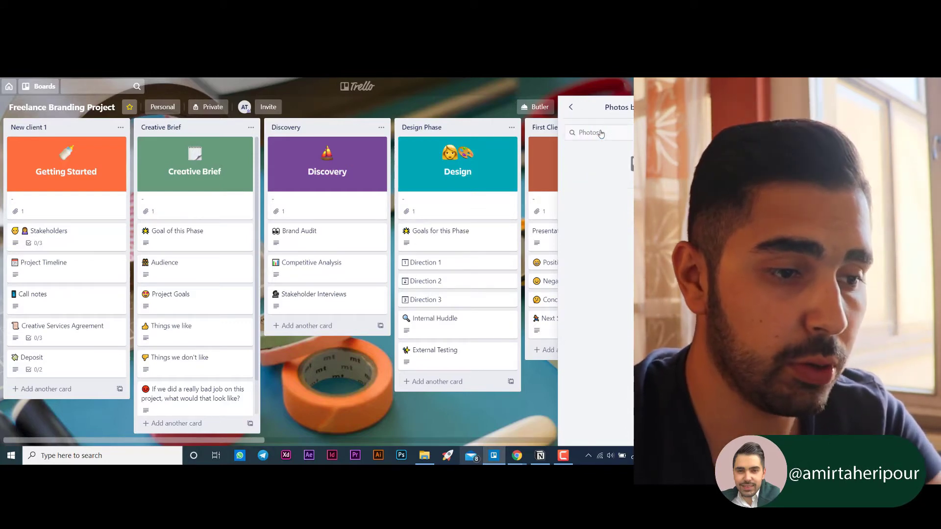
left_click(598, 133)
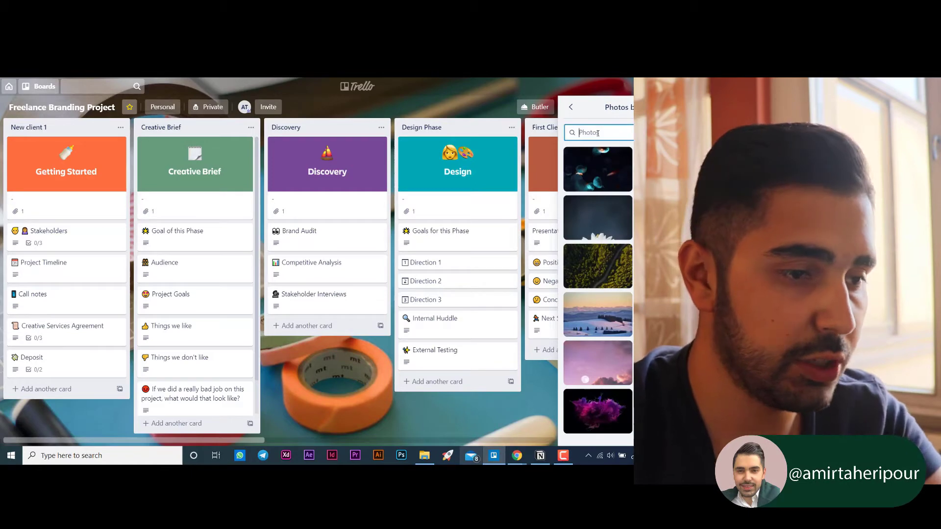
type("D")
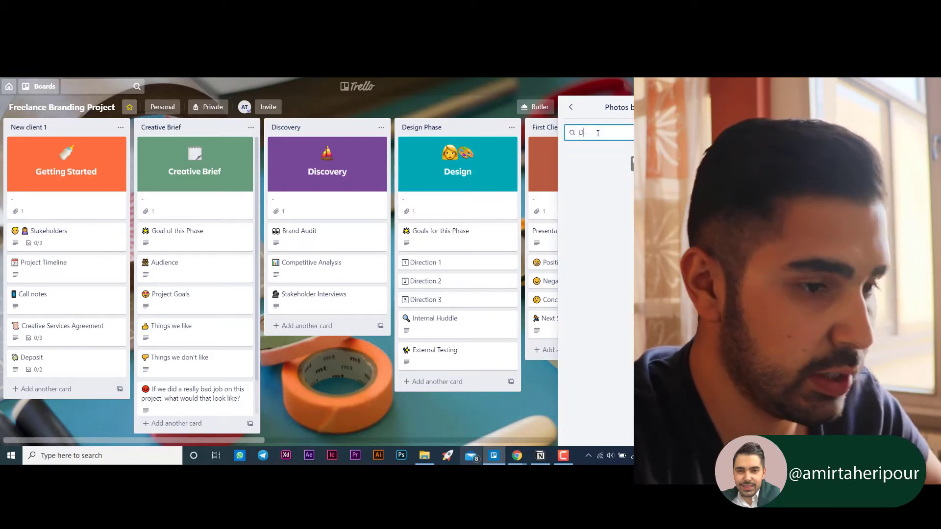
type("esi")
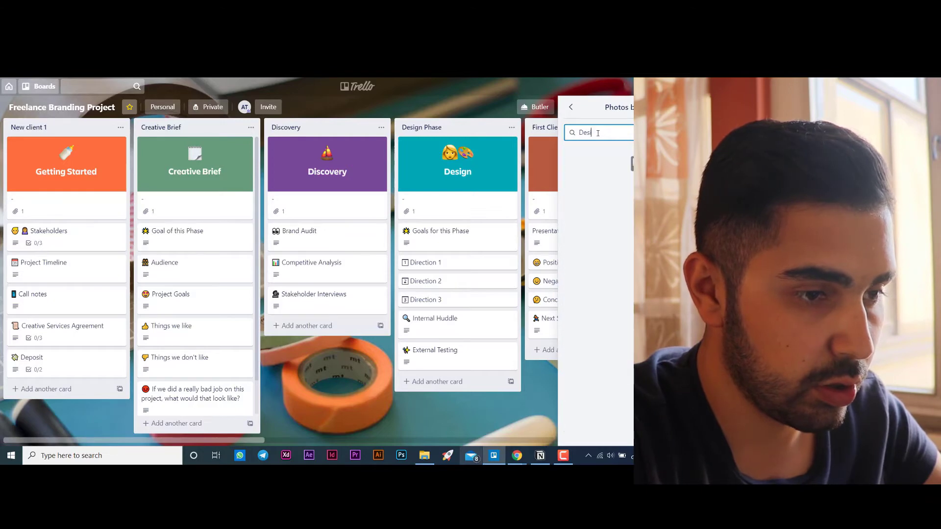
type("gn")
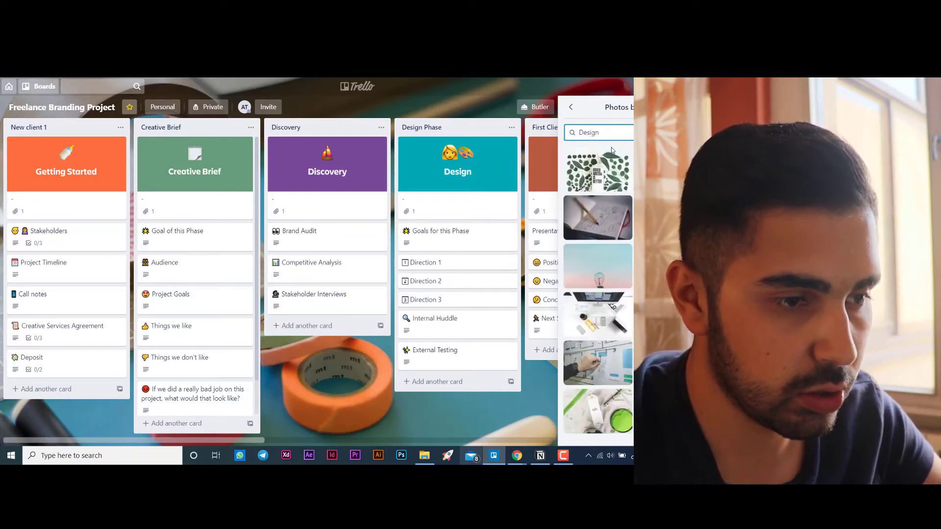
scroll(598, 245, "down", 3)
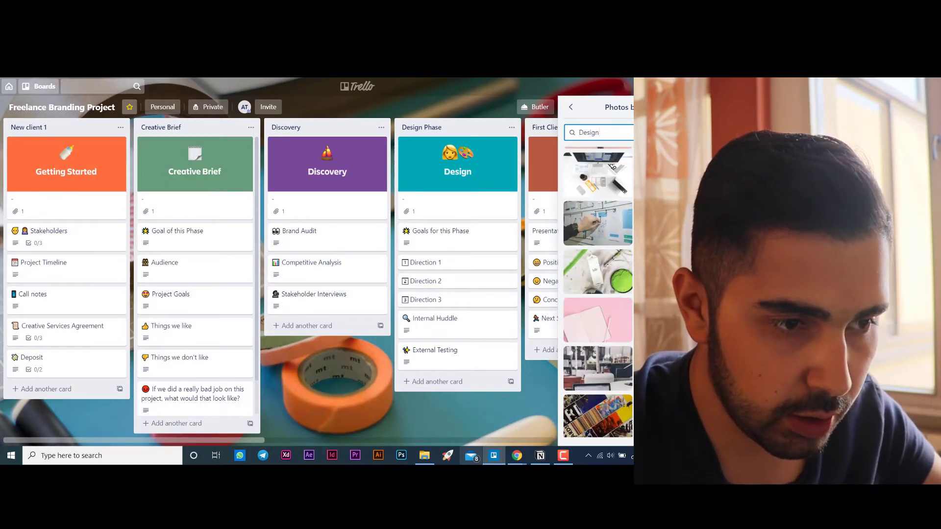
scroll(598, 294, "up", 2)
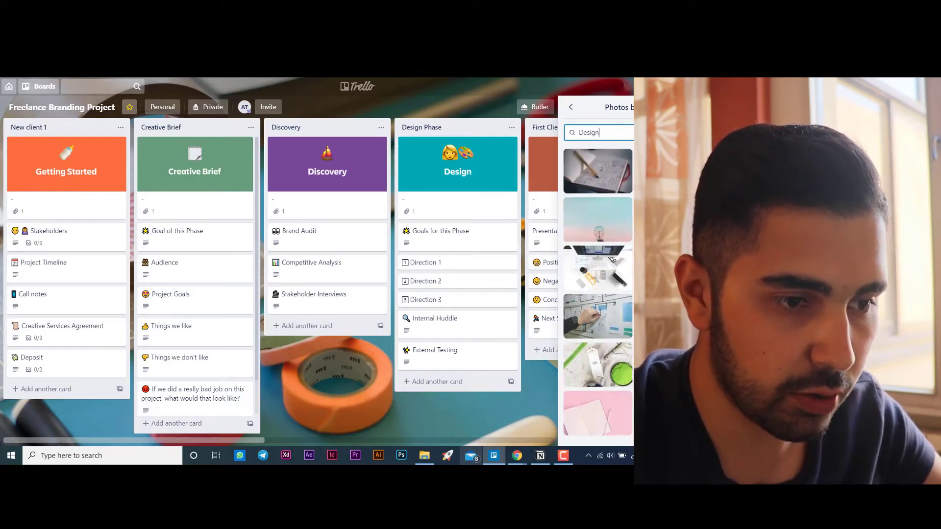
scroll(598, 291, "up", 1)
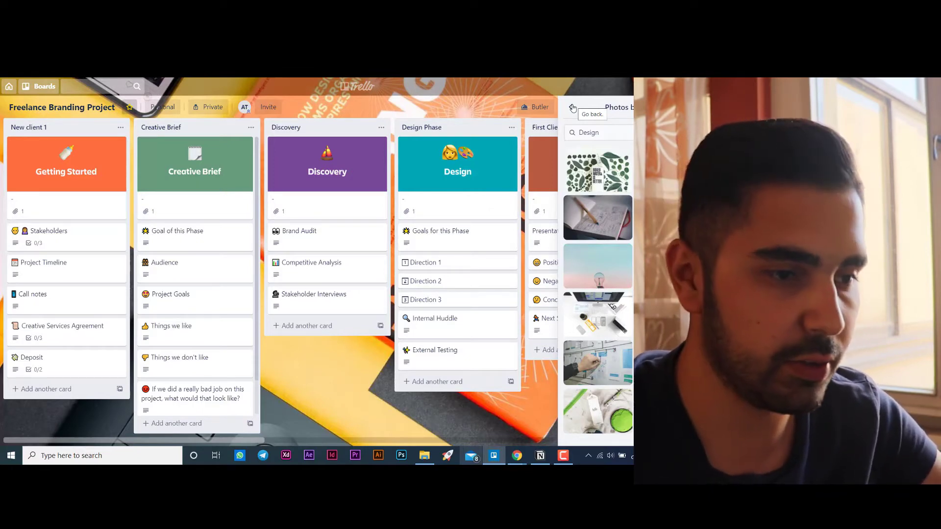
left_click(573, 108)
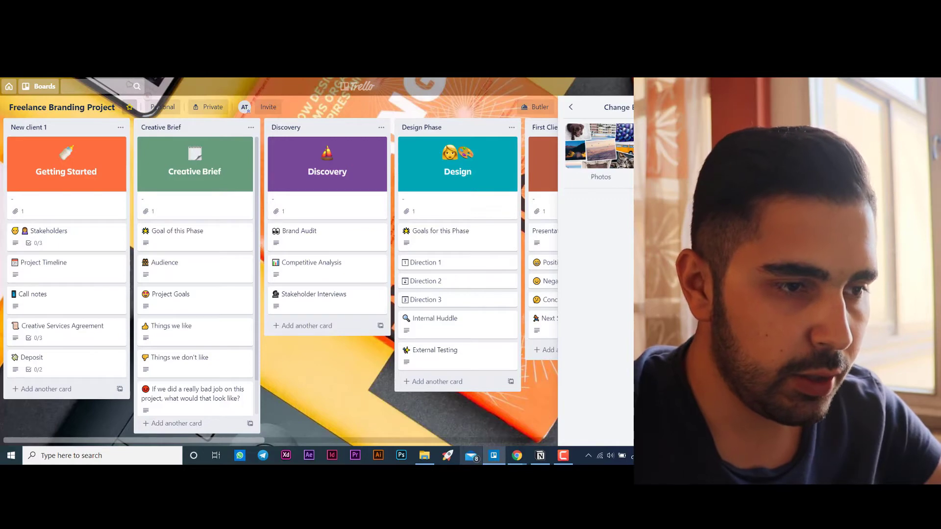
left_click(572, 107)
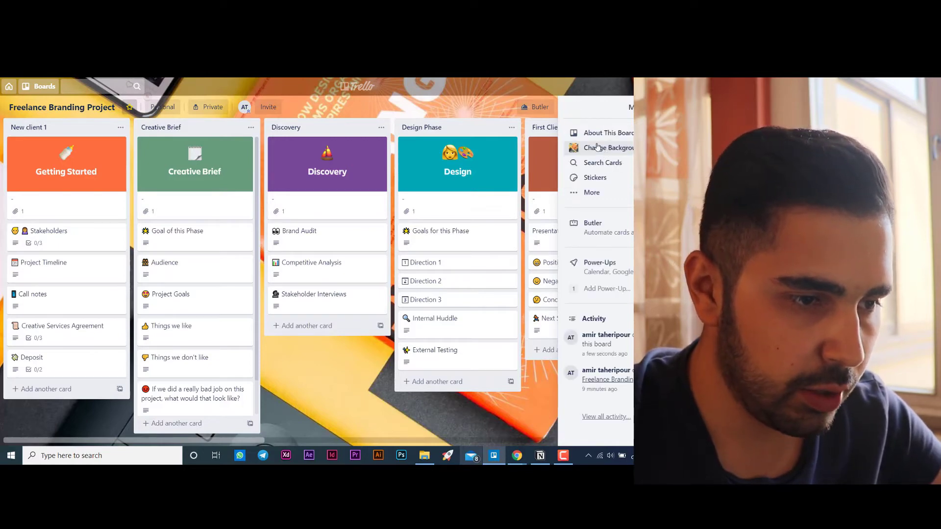
- Look at the available stickers and the additional board options, and close the board menu
left_click(613, 180)
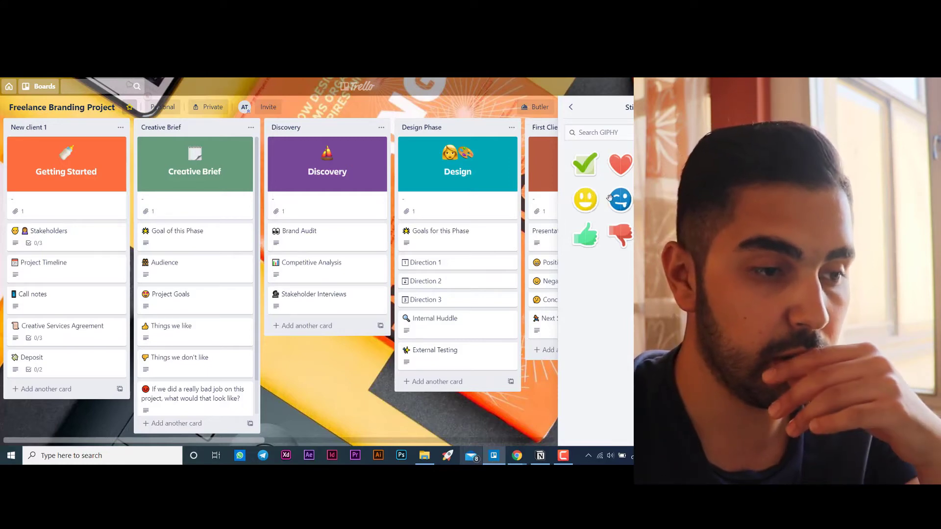
left_click(570, 107)
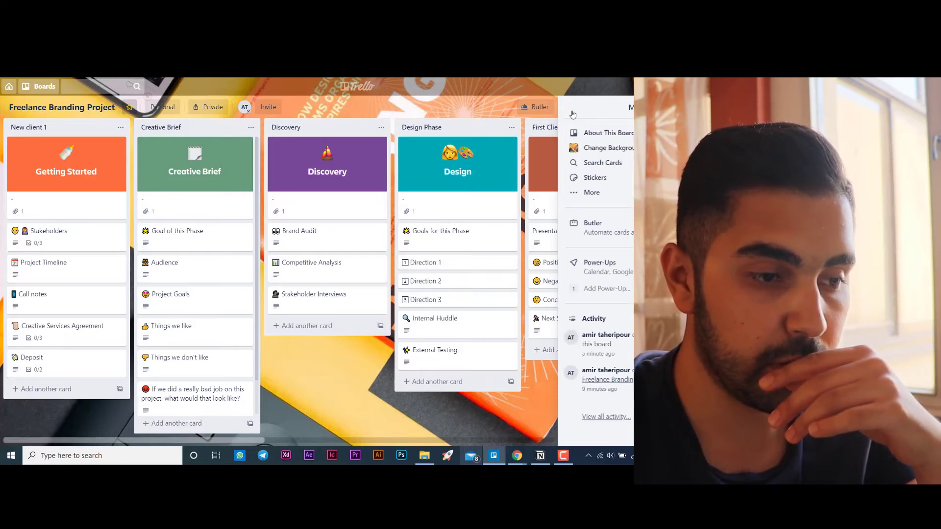
left_click(594, 193)
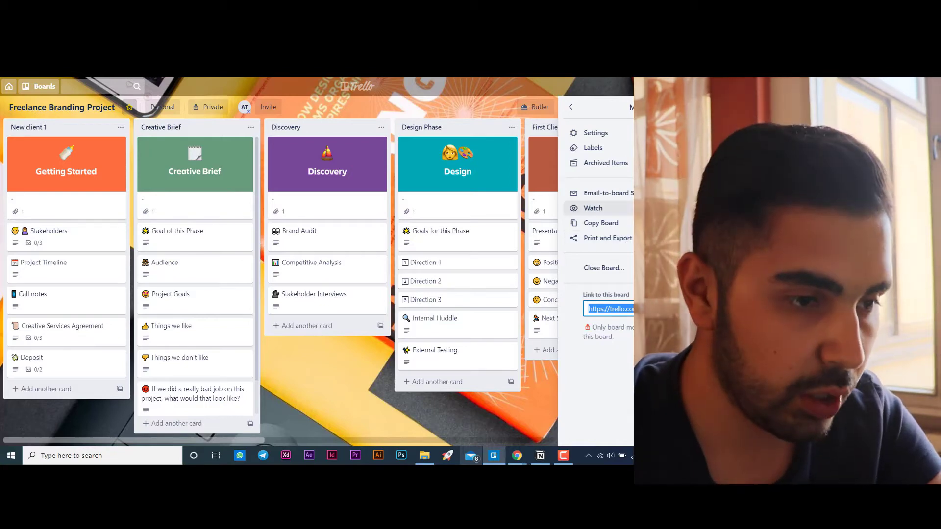
left_click(570, 108)
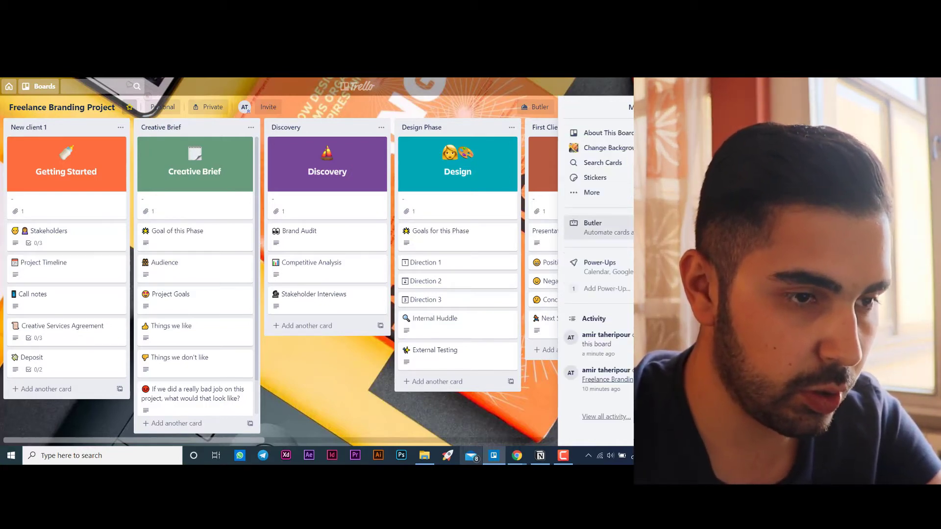
left_click(710, 107)
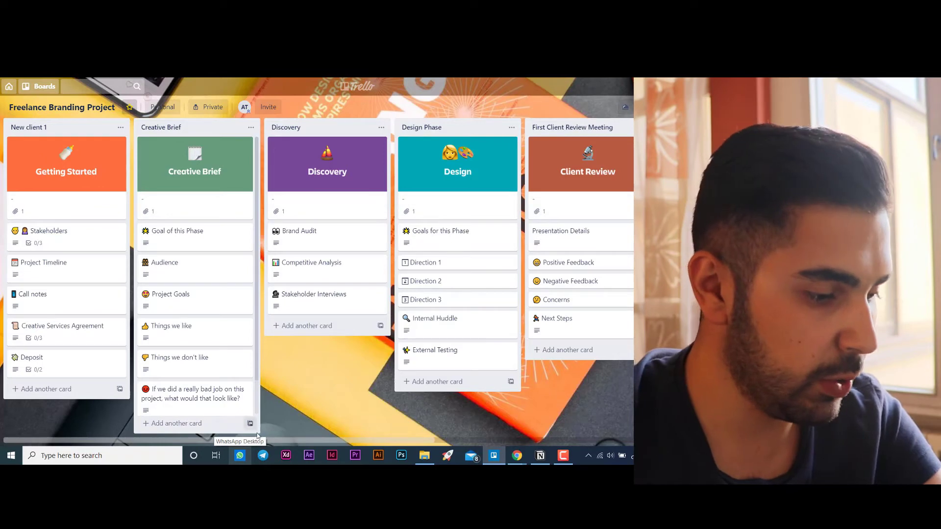
- Add a list titled "Design workflow" to the board and place it between New client 1 and Creative Brief
left_click_drag(269, 442, 624, 404)
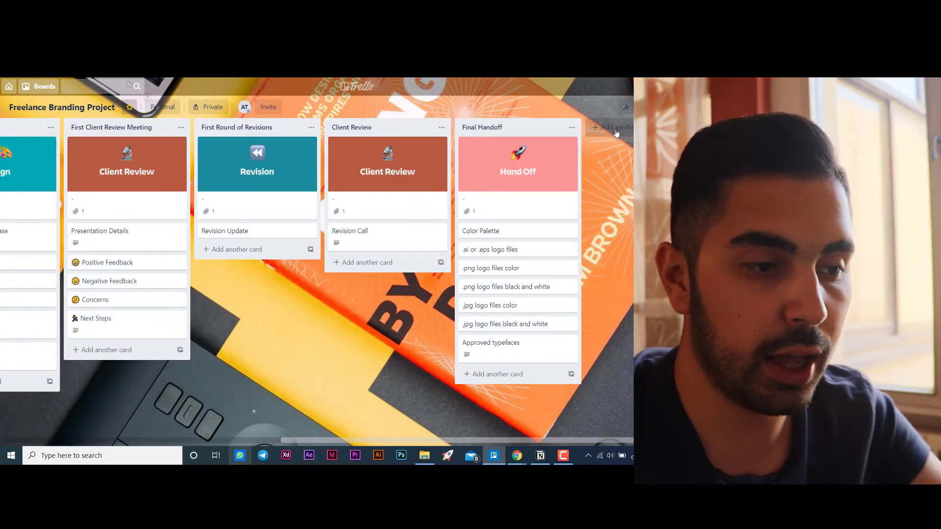
left_click(619, 128)
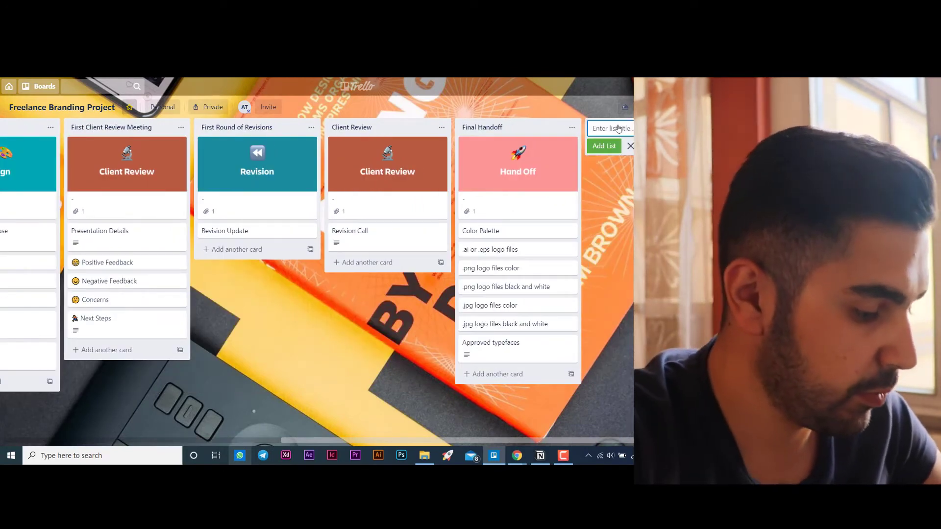
type("Desi")
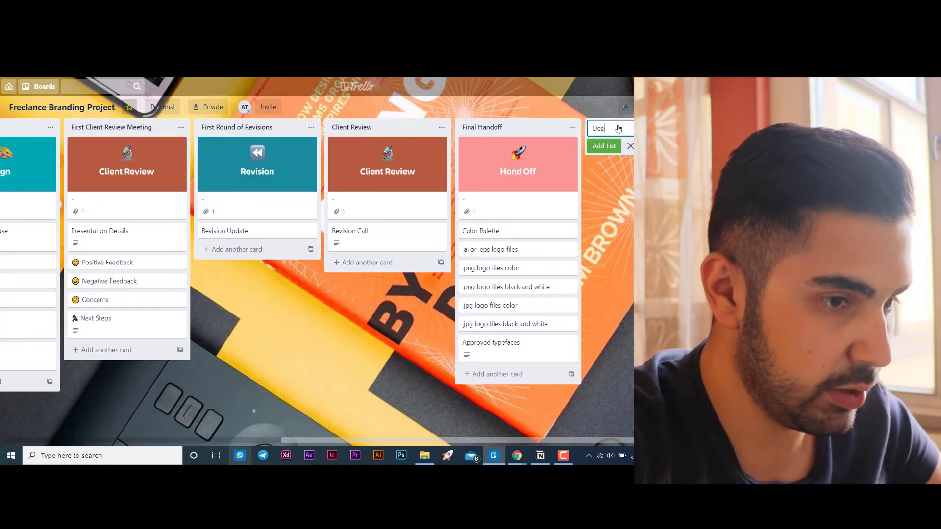
type("gn wor")
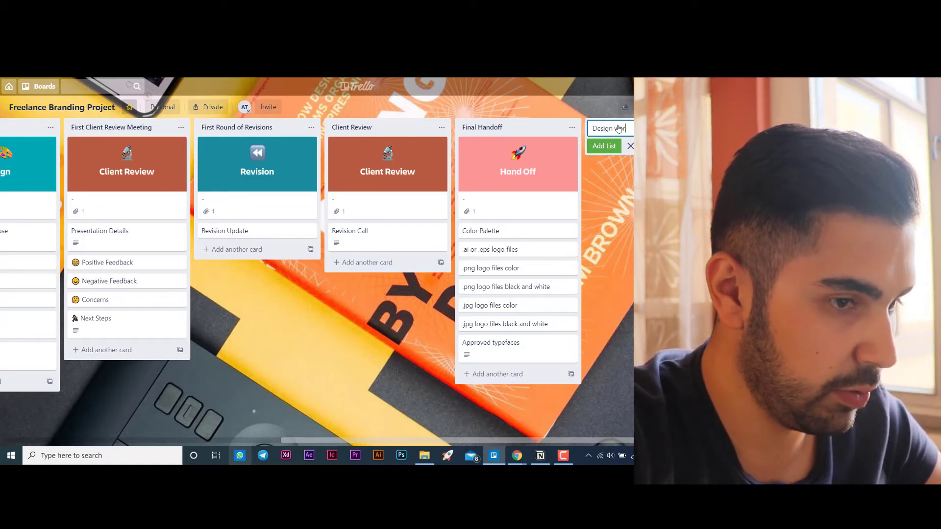
type("kflow")
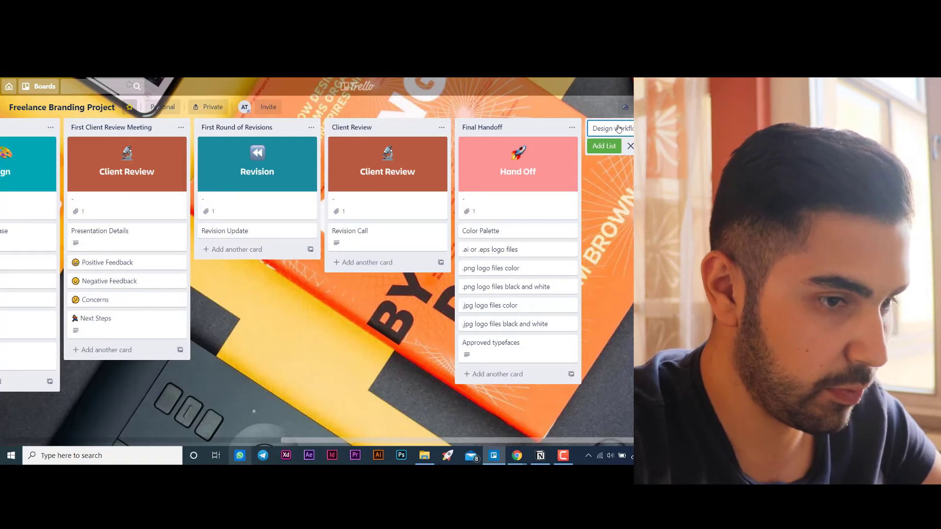
key("Return")
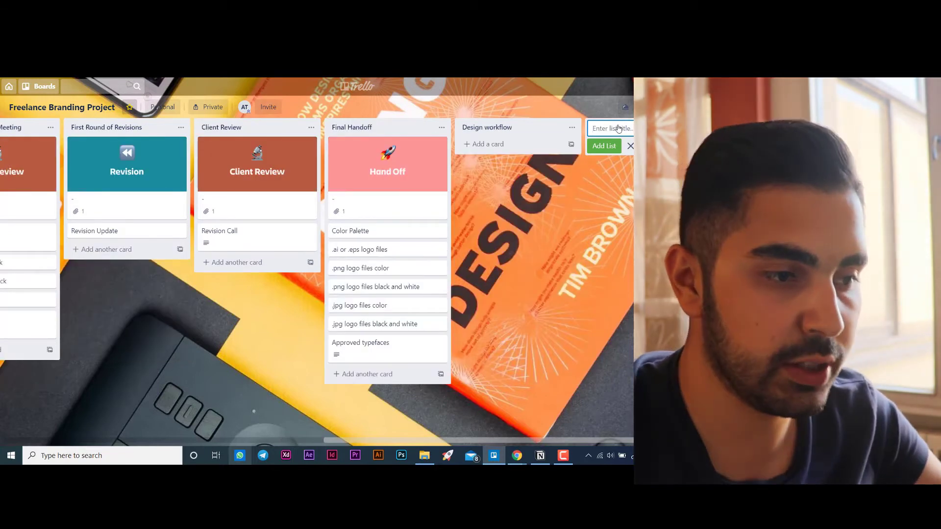
left_click(572, 129)
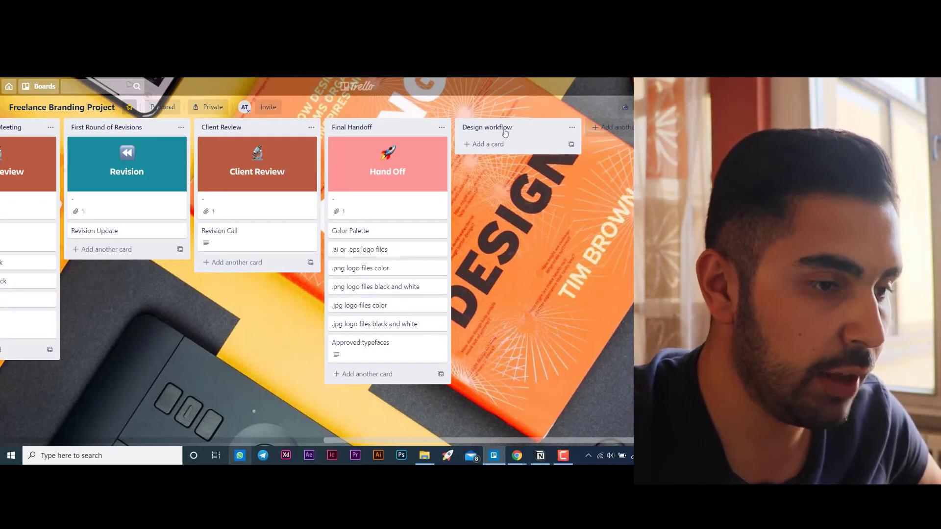
left_click_drag(499, 133, 182, 135)
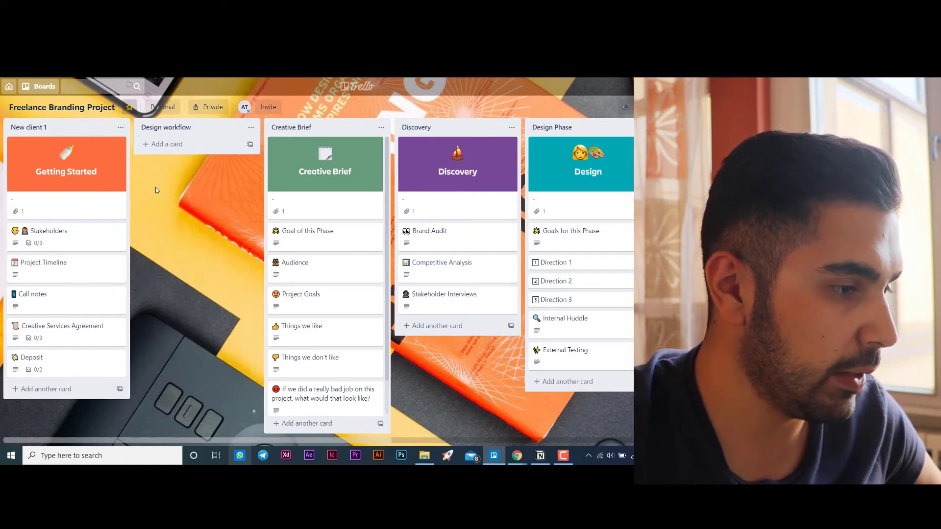
- Add a card titled "Design a desk" to the Design workflow list
left_click(179, 144)
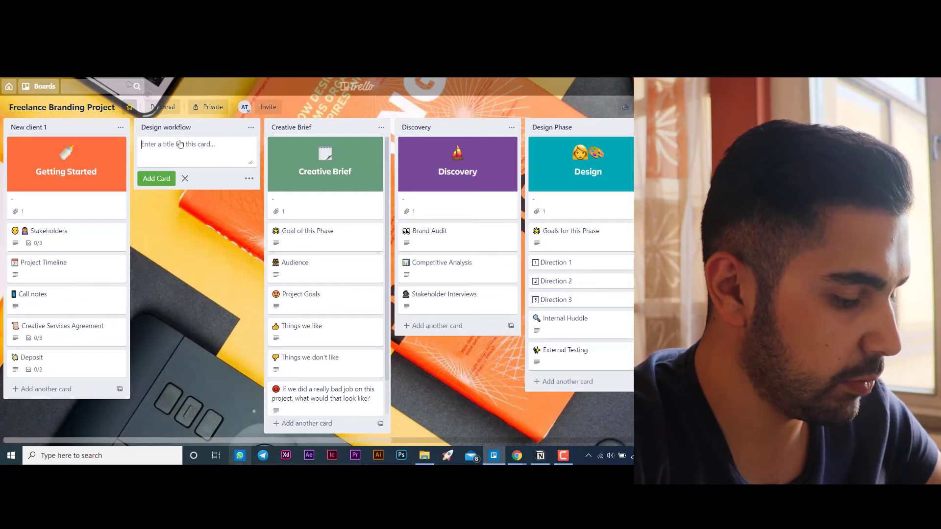
type("Design a")
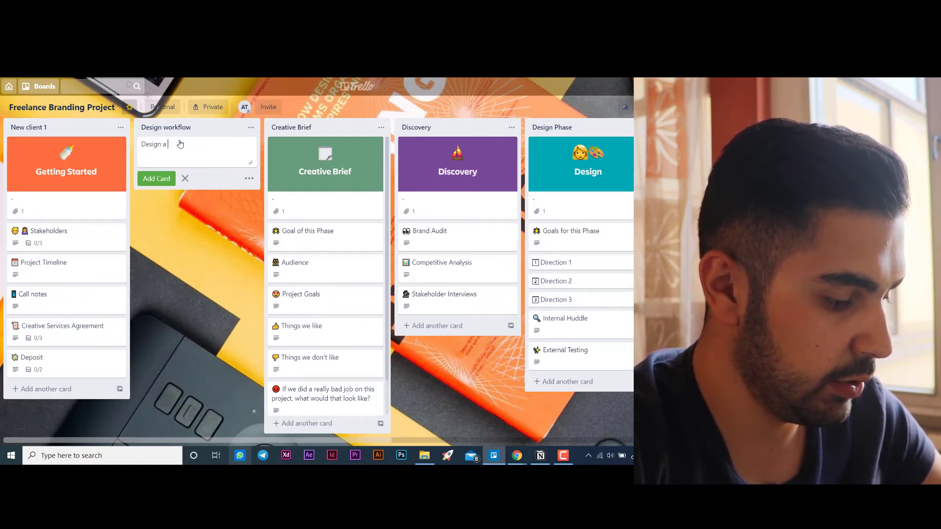
type(" des")
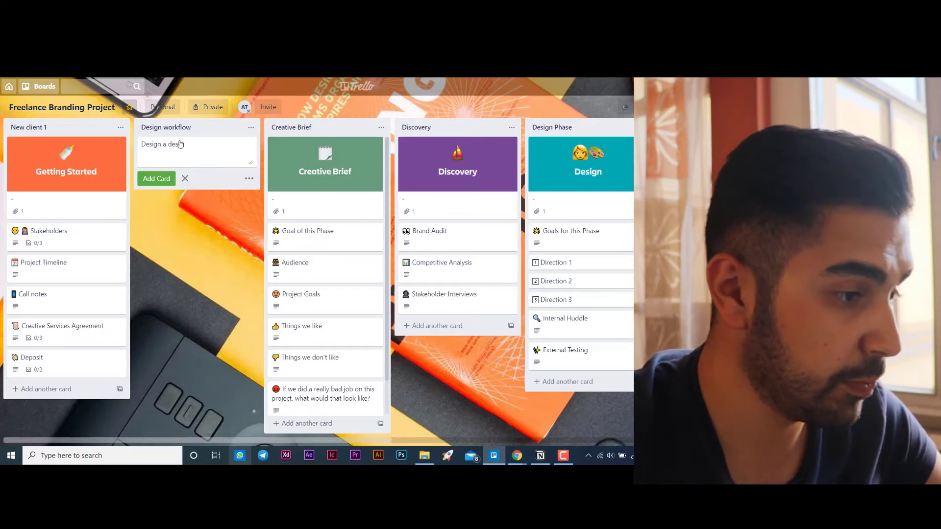
type("k")
key("Return")
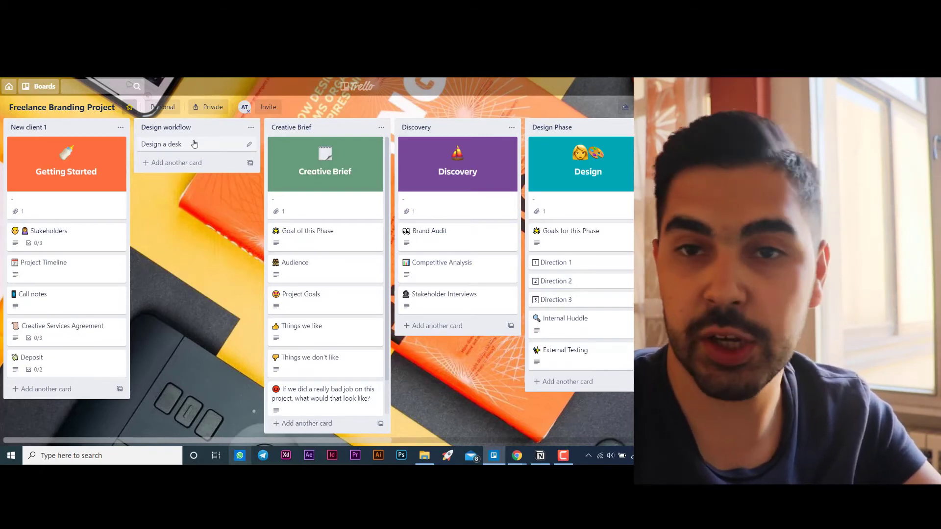
left_click(249, 146)
key("Escape")
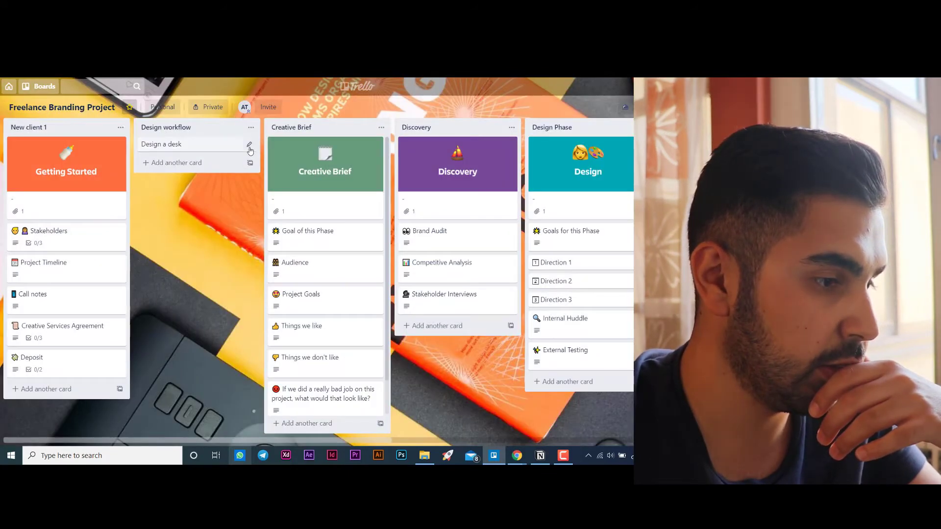
- Look at the quick-edit options of the "Design a desk" card, and open the card's details and description field
left_click(249, 146)
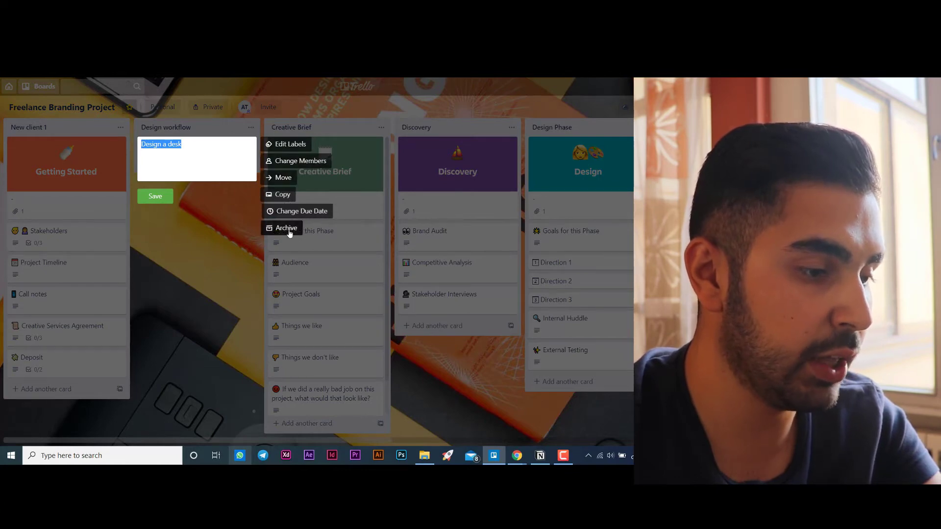
left_click(239, 233)
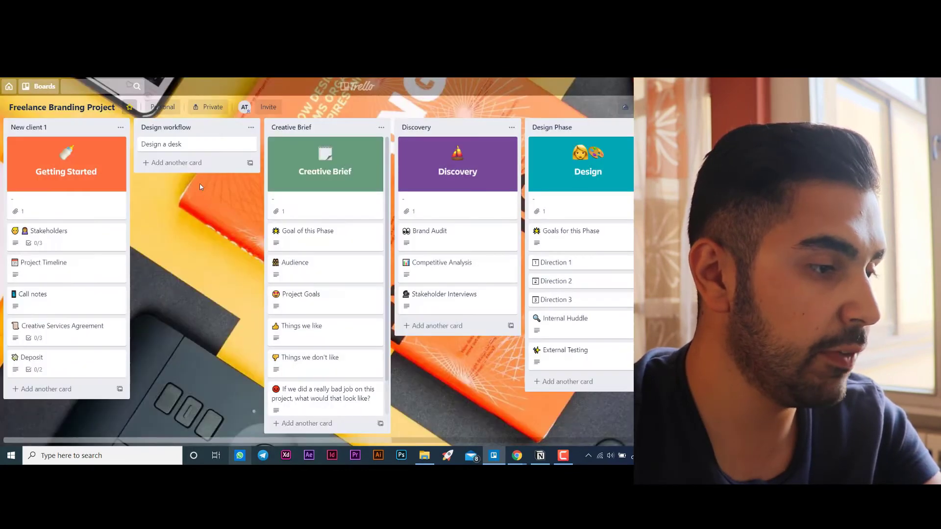
left_click(191, 148)
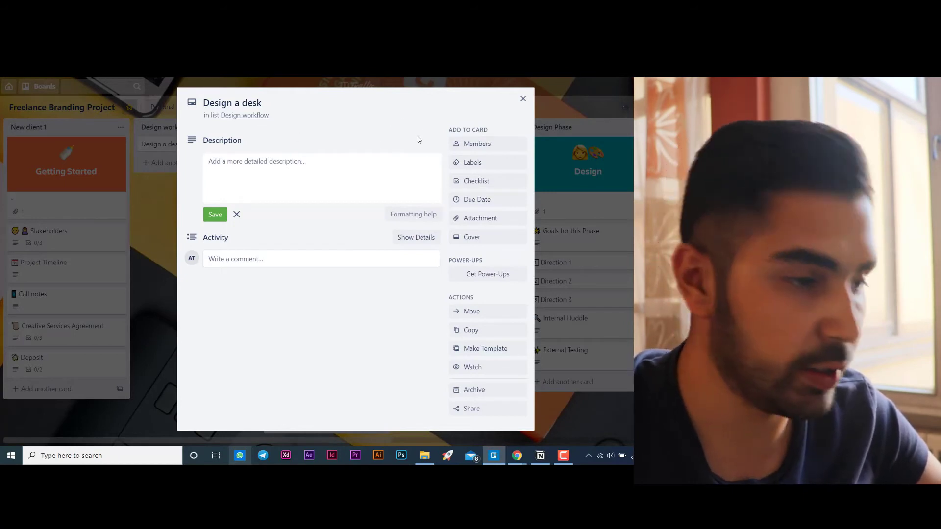
left_click(250, 168)
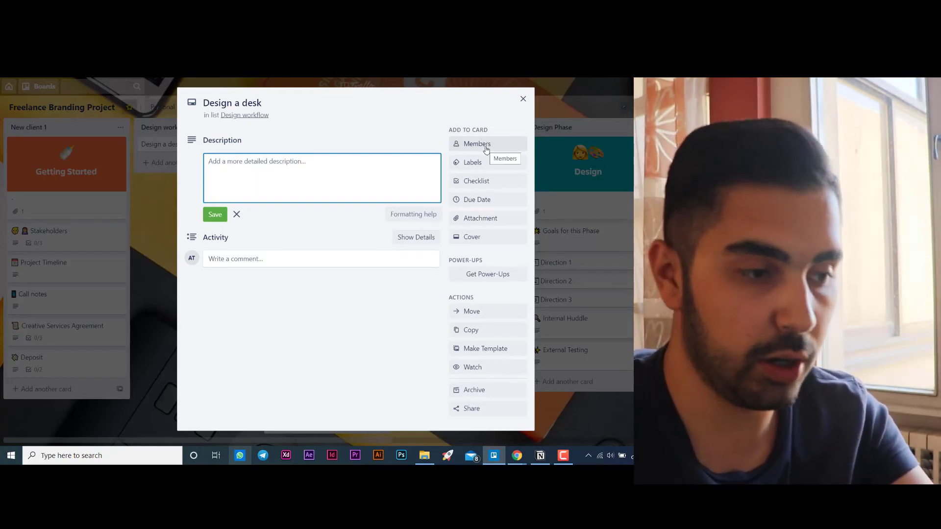
- Add the green label to the "Design a desk" card and name it "productivity"
left_click(483, 167)
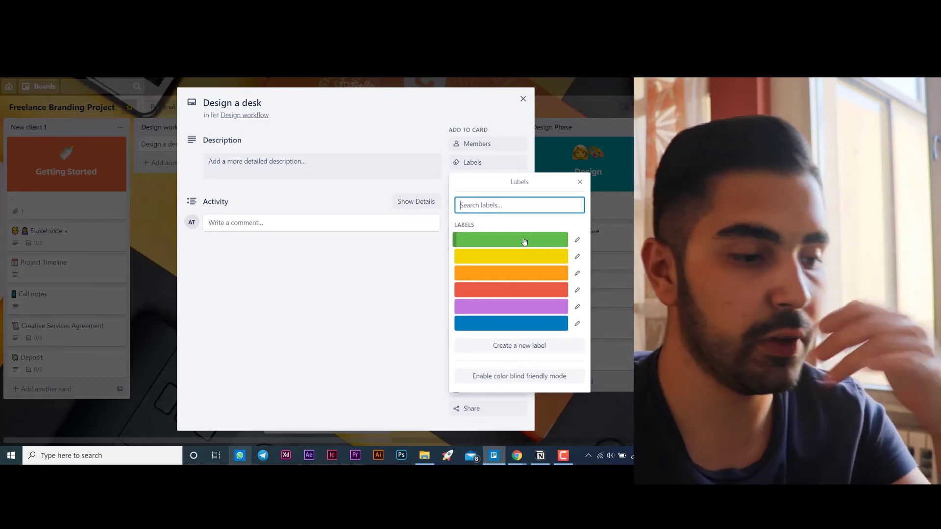
left_click(524, 241)
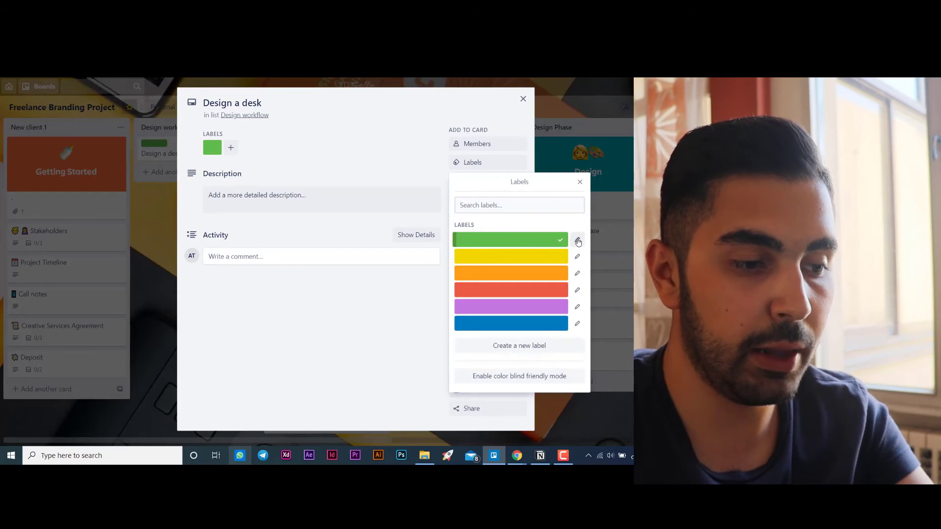
left_click(578, 242)
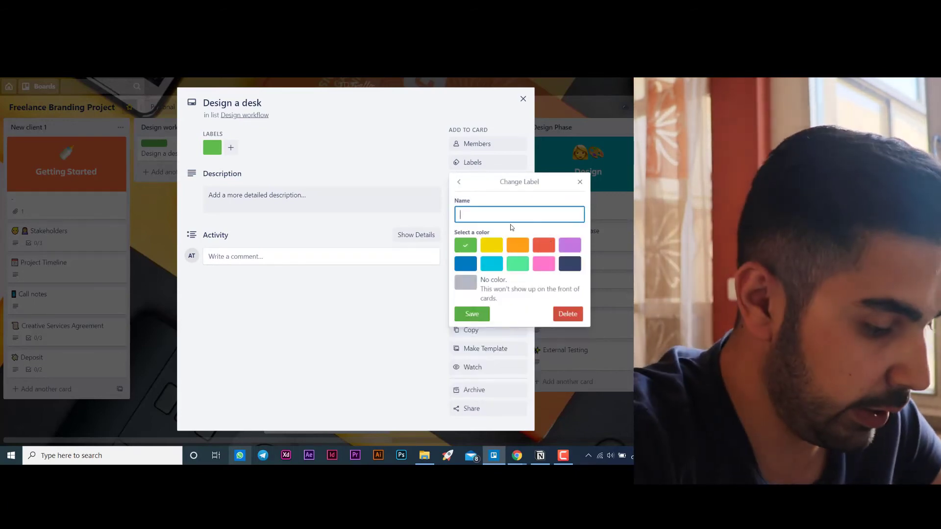
type("produc")
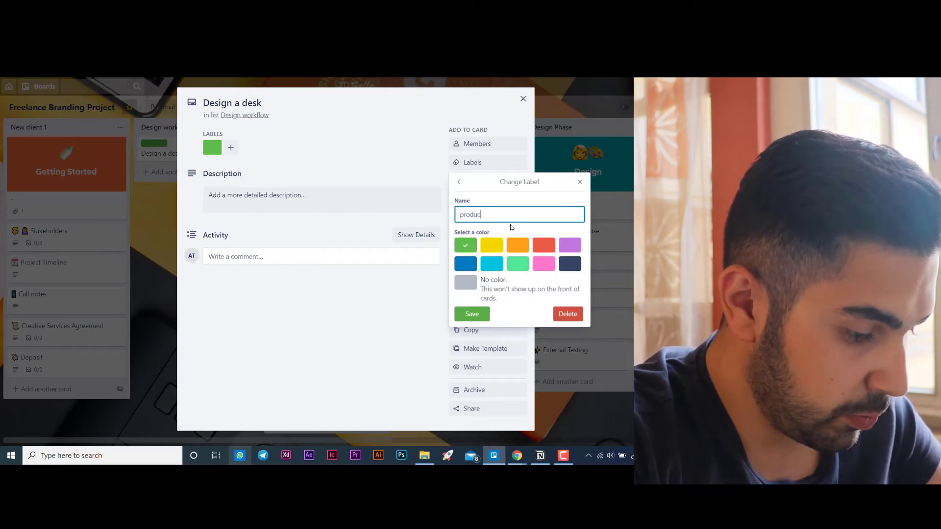
type("tivity")
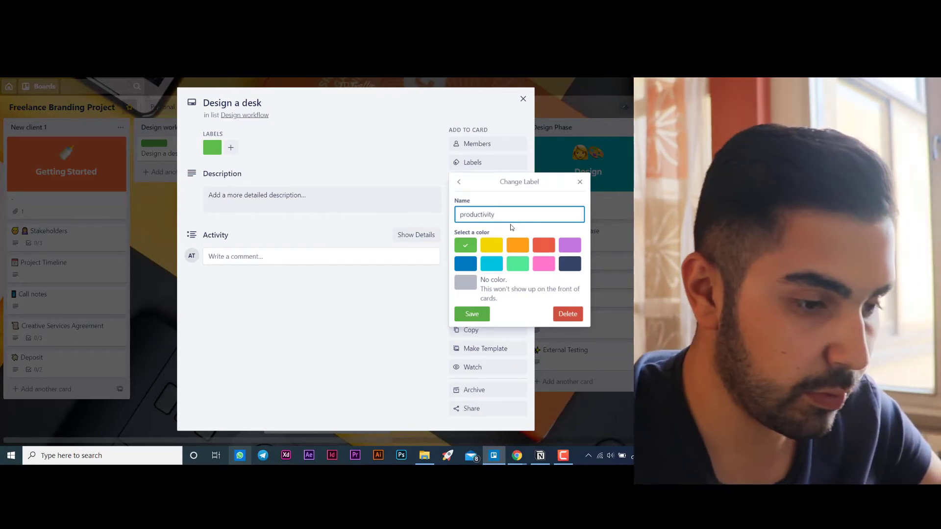
left_click(479, 314)
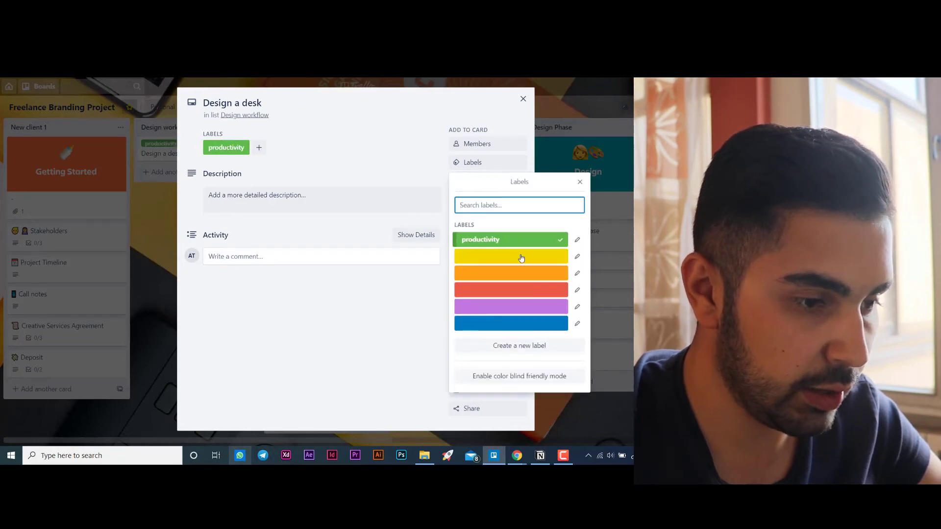
- Add the yellow label to the "Design a desk" card and name it "education"
left_click(522, 259)
left_click(577, 256)
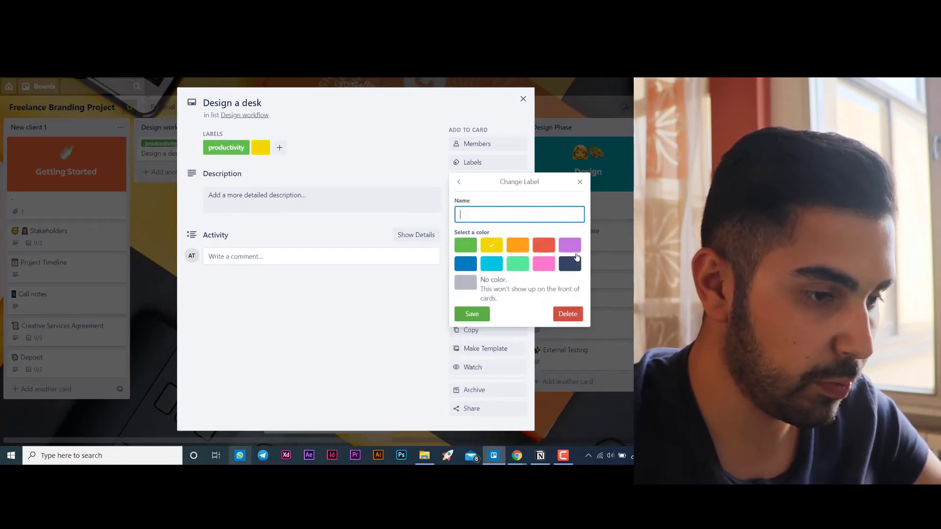
type("euc")
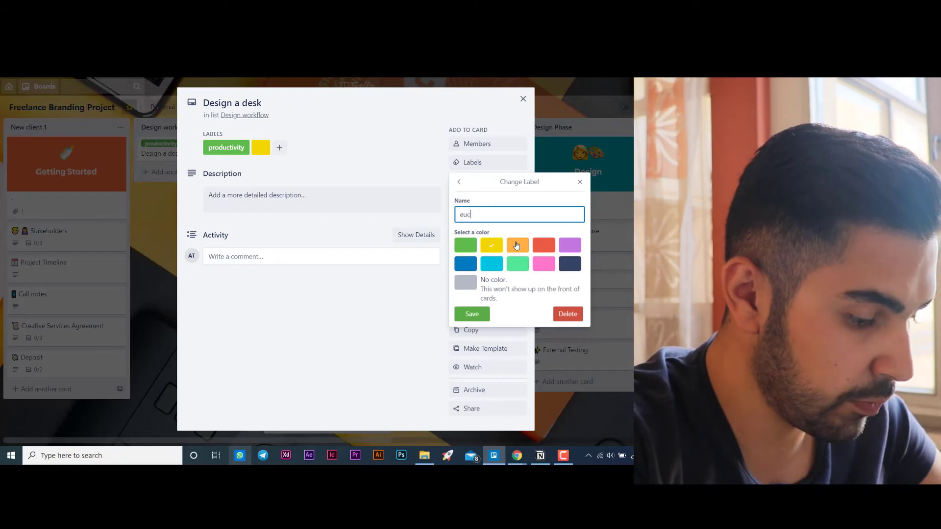
type("atii")
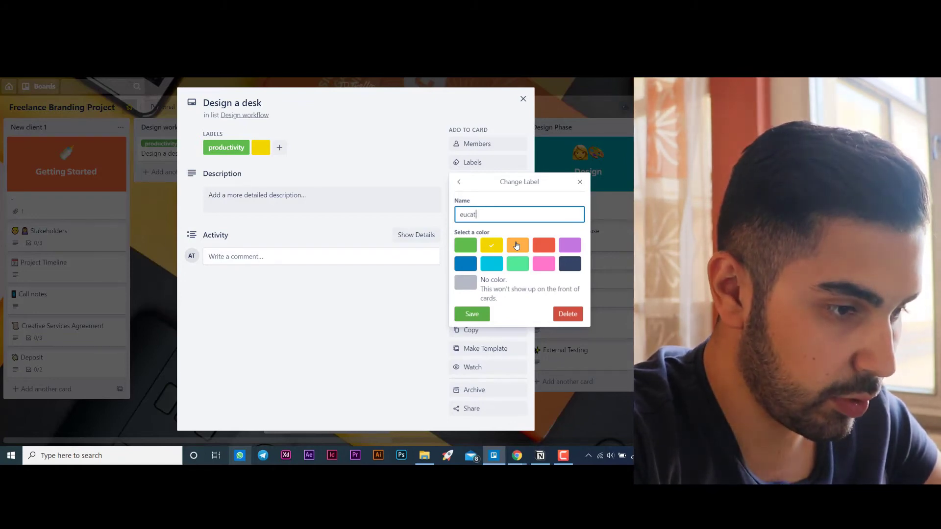
key("BackSpace")
type("du")
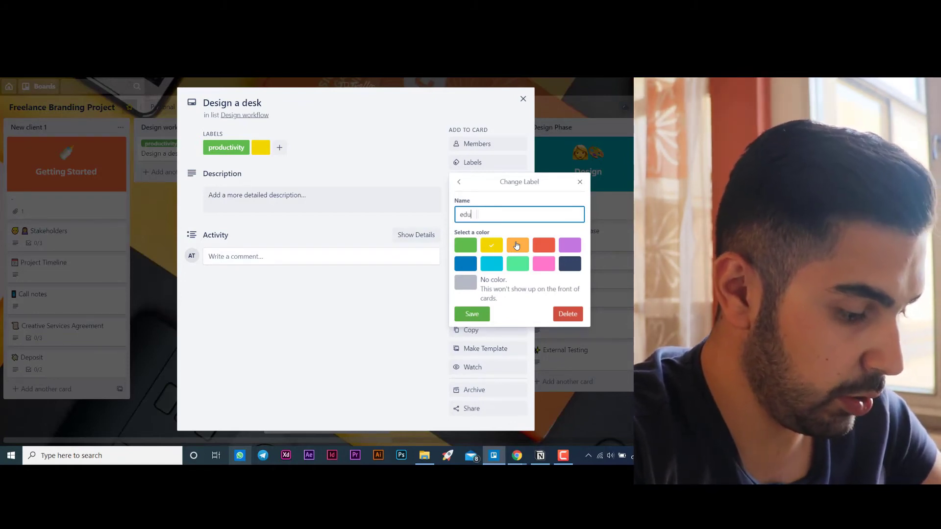
type("cation")
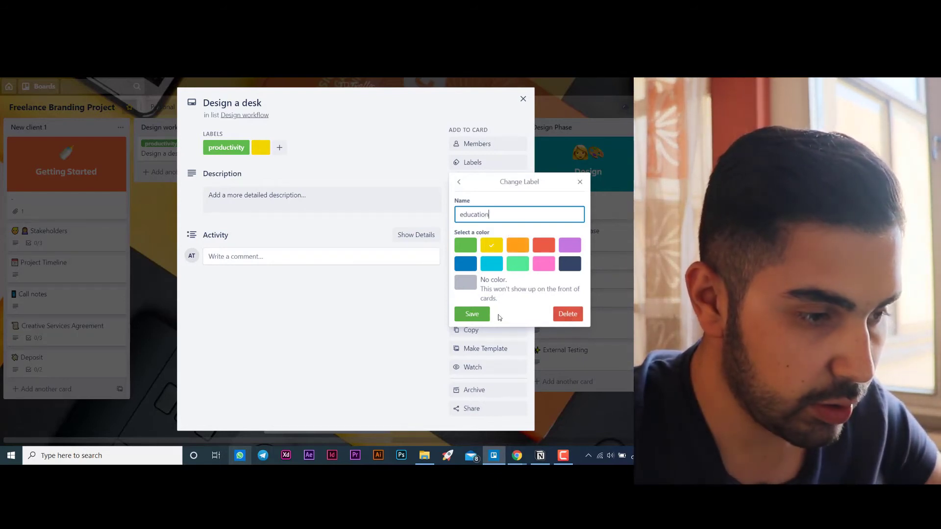
left_click(479, 316)
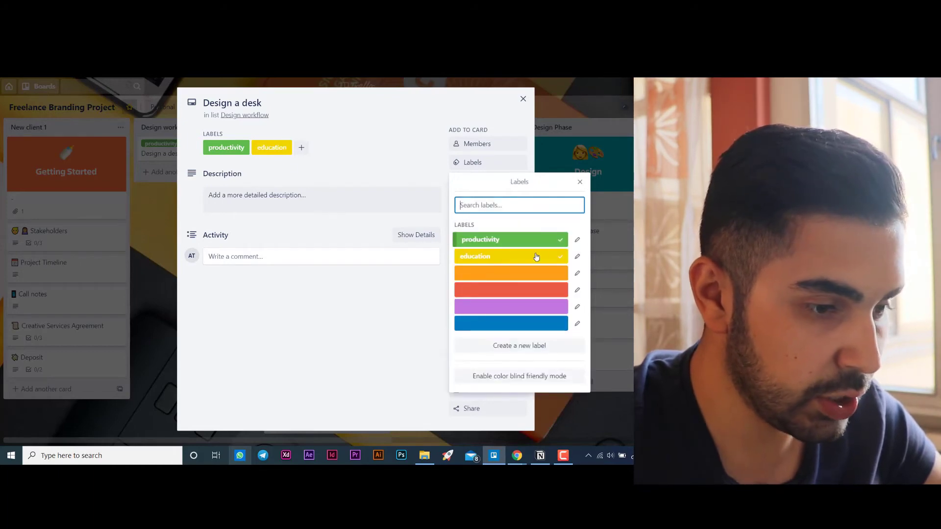
- Name the orange label "Design" and save it
left_click(576, 275)
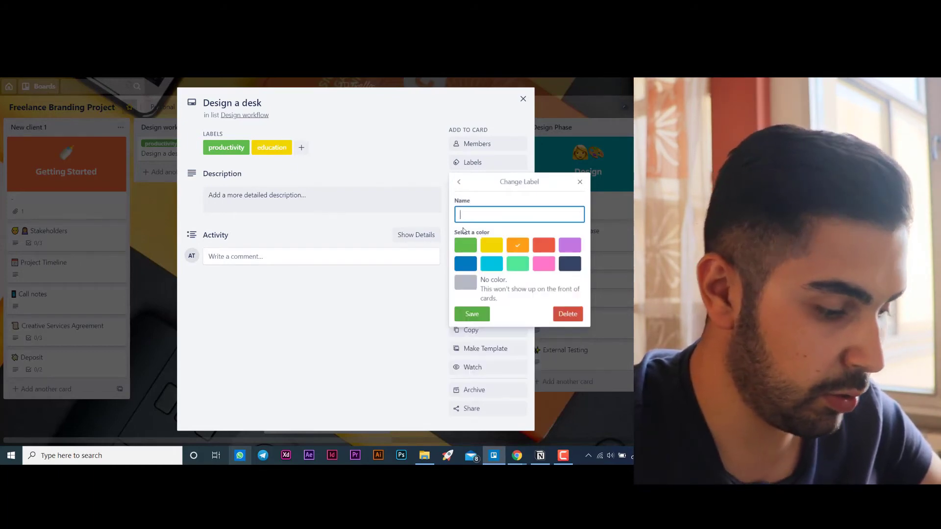
type("Des")
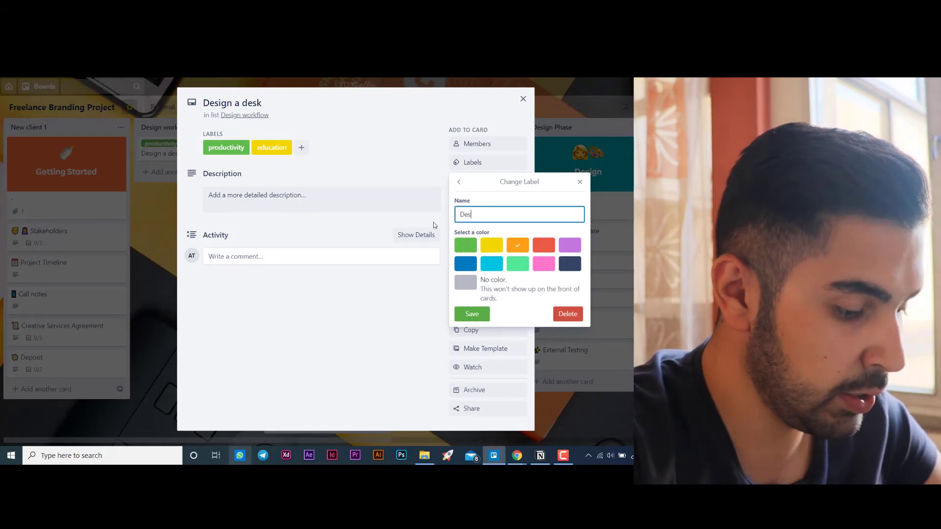
type("ign")
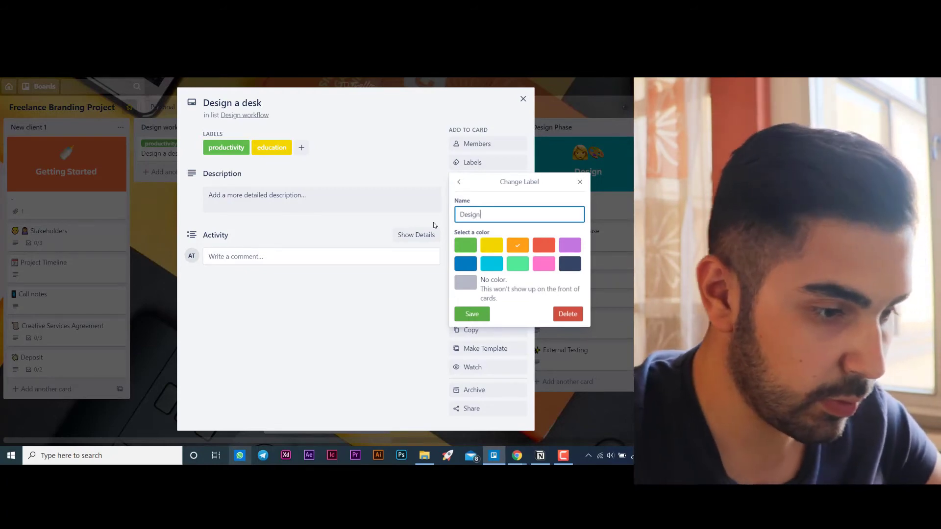
left_click(472, 314)
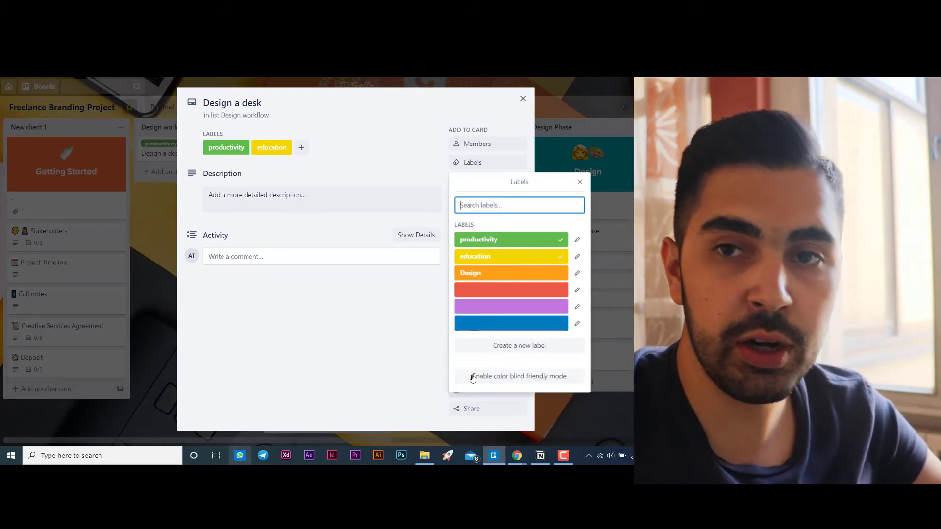
- Apply the Design label to the card, remove its education label, and close the label list
left_click(553, 274)
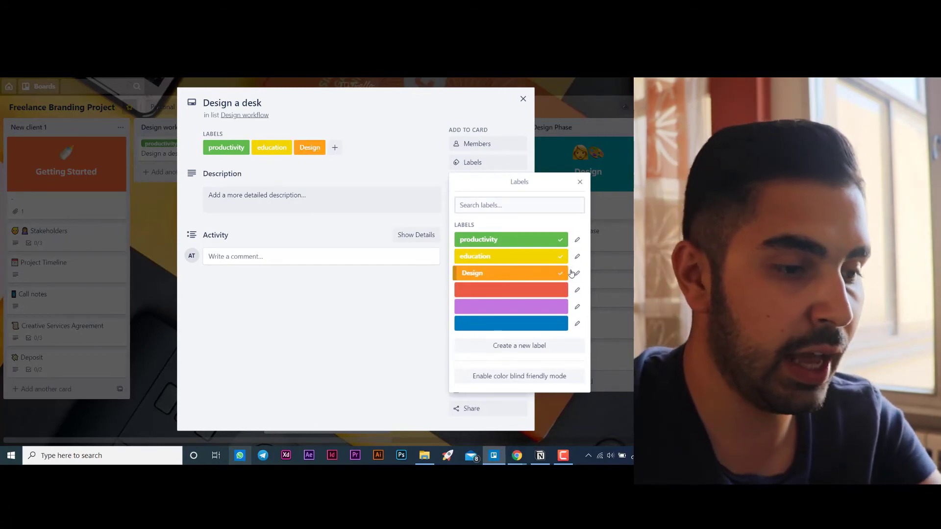
left_click(538, 260)
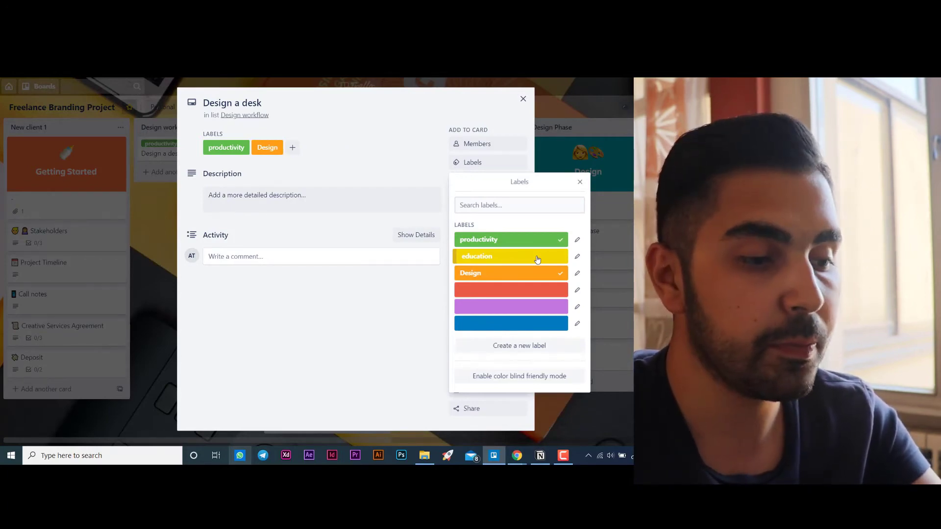
left_click(580, 183)
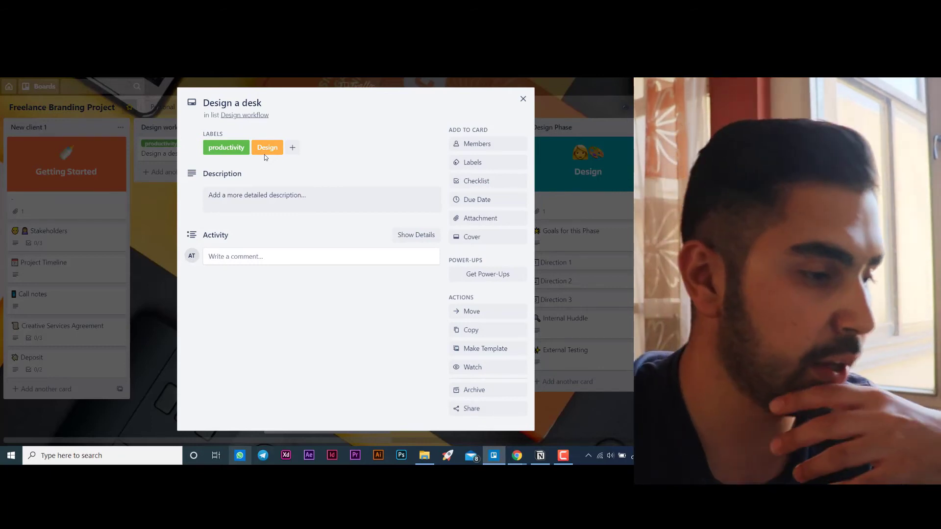
- Add a checklist titled "Design in photoshop" to the card, without any items
left_click(481, 182)
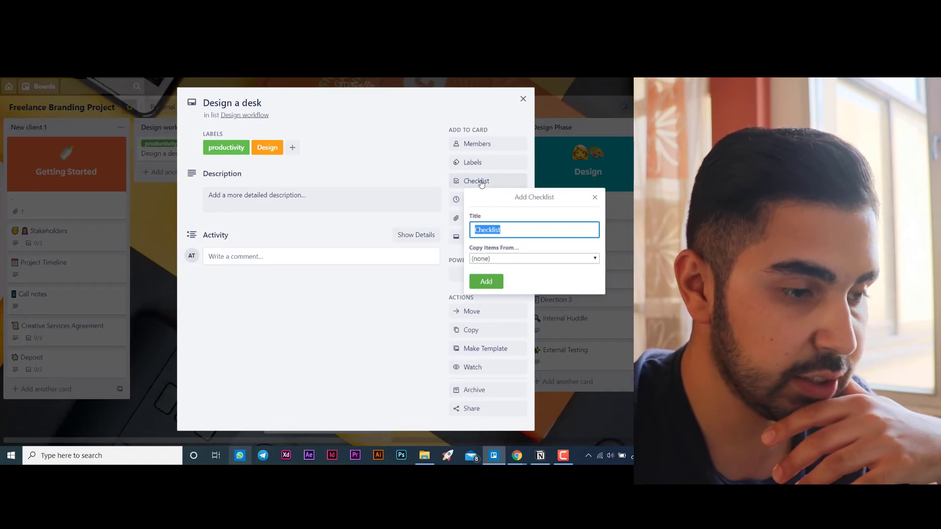
key("BackSpace")
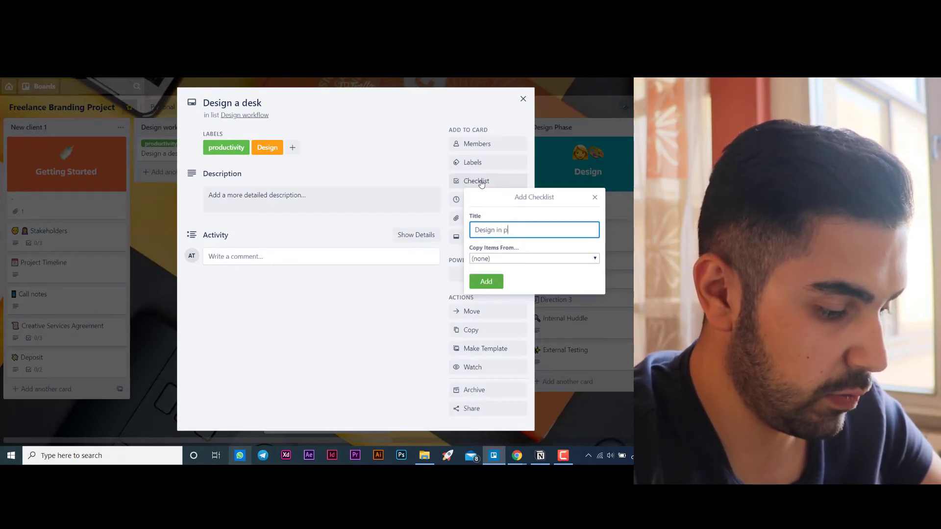
type("op")
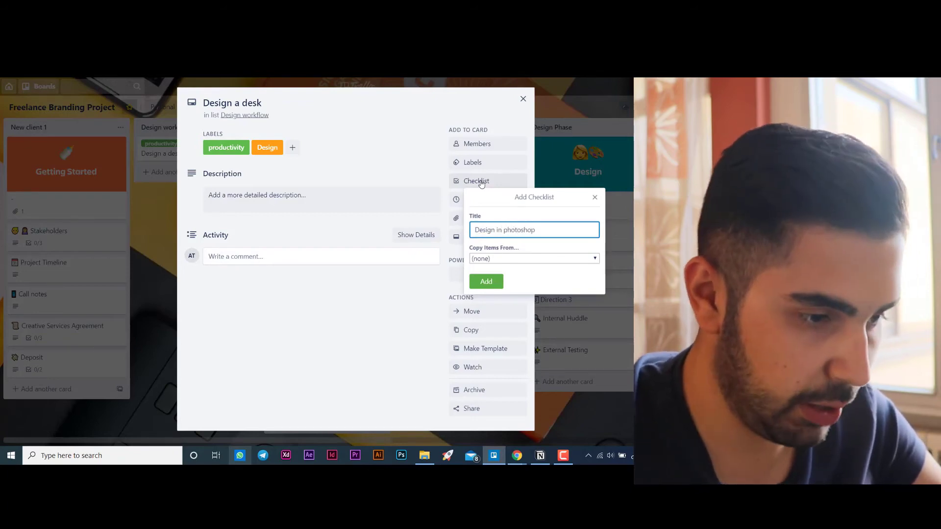
left_click(502, 281)
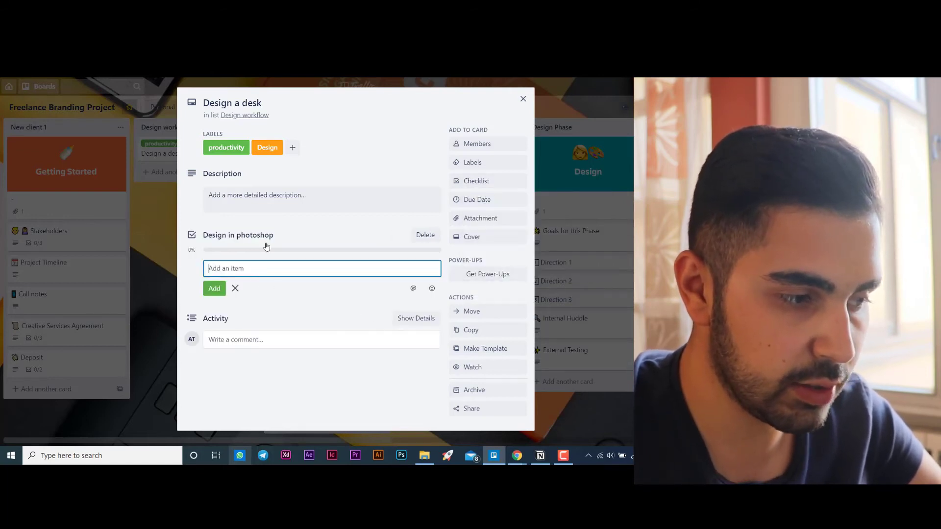
left_click(193, 237)
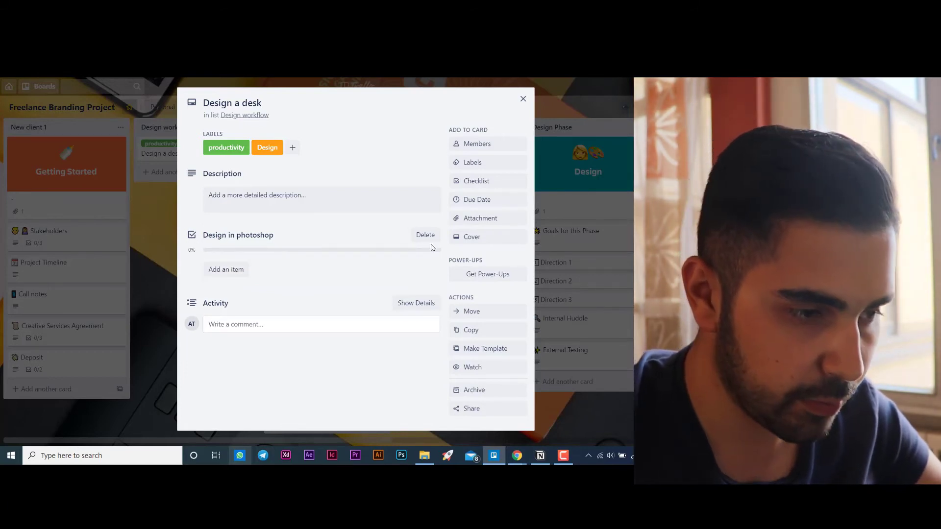
- Look at the sources from which files can be attached to the card, without attaching anything
left_click(479, 221)
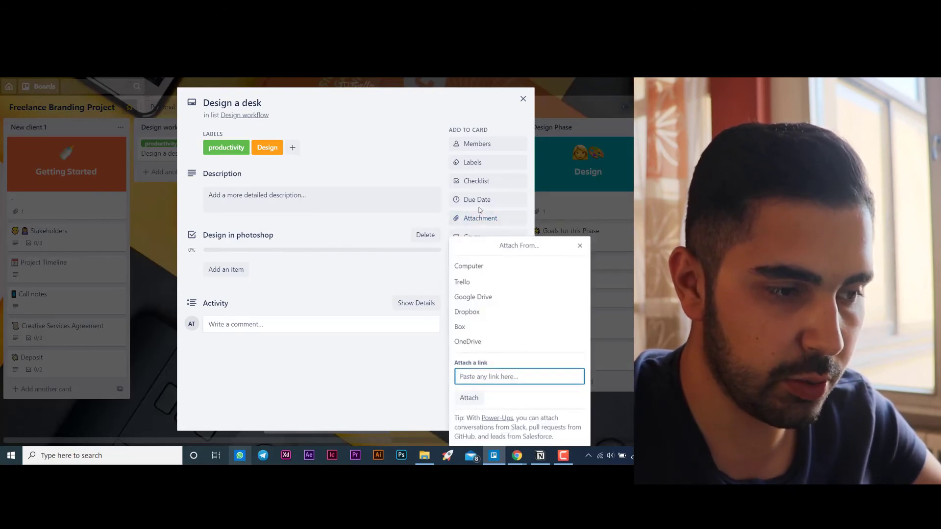
left_click(580, 246)
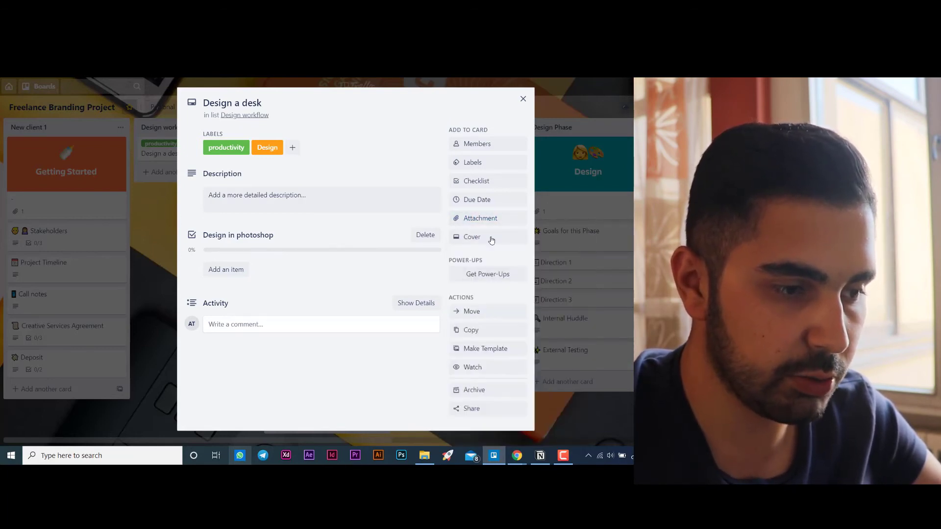
- Choose 6/30/2020 as the due date of the "Design a desk" card
left_click(479, 200)
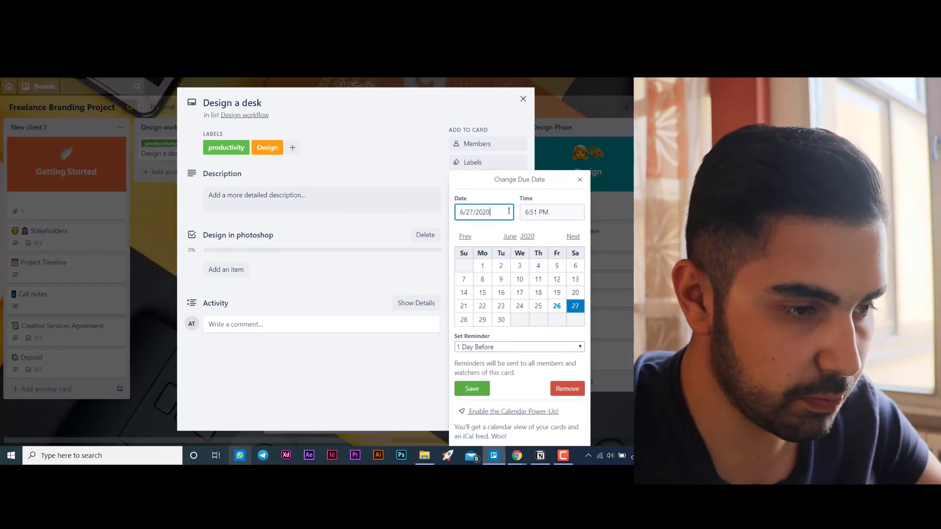
left_click_drag(495, 214, 442, 212)
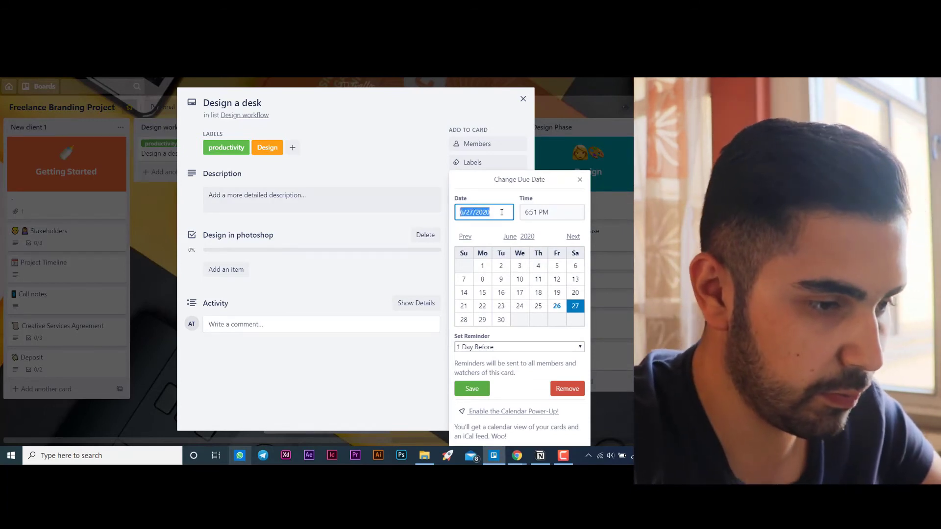
key("BackSpace")
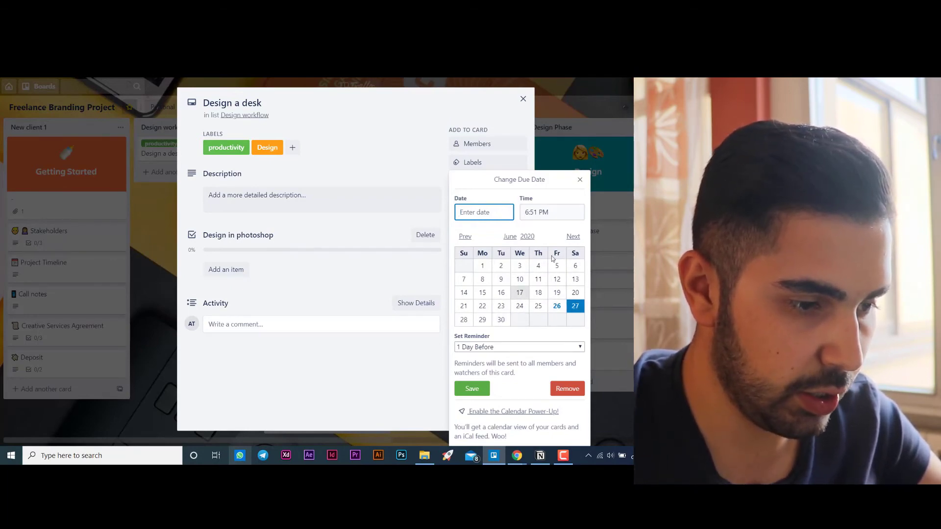
left_click(501, 320)
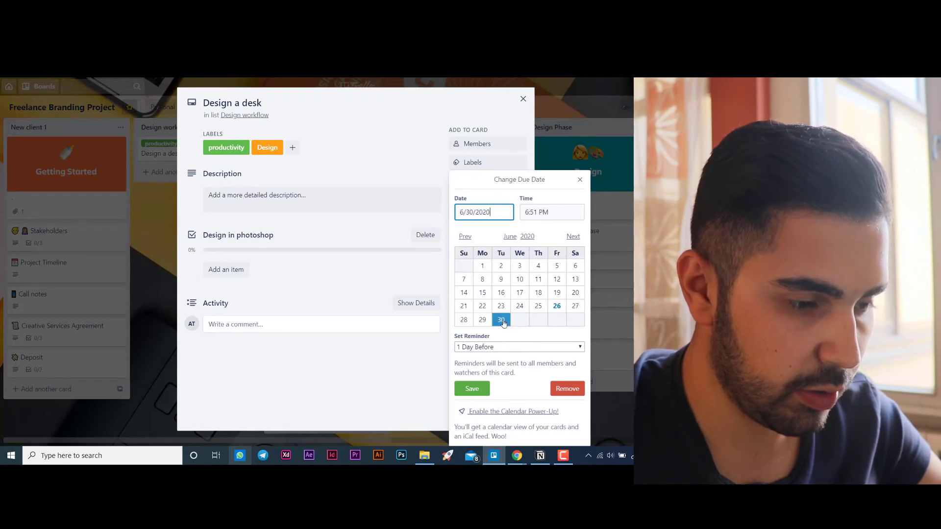
- Set the due time to 6, look at the reminder options, and leave the due date settings without saving
left_click(557, 213)
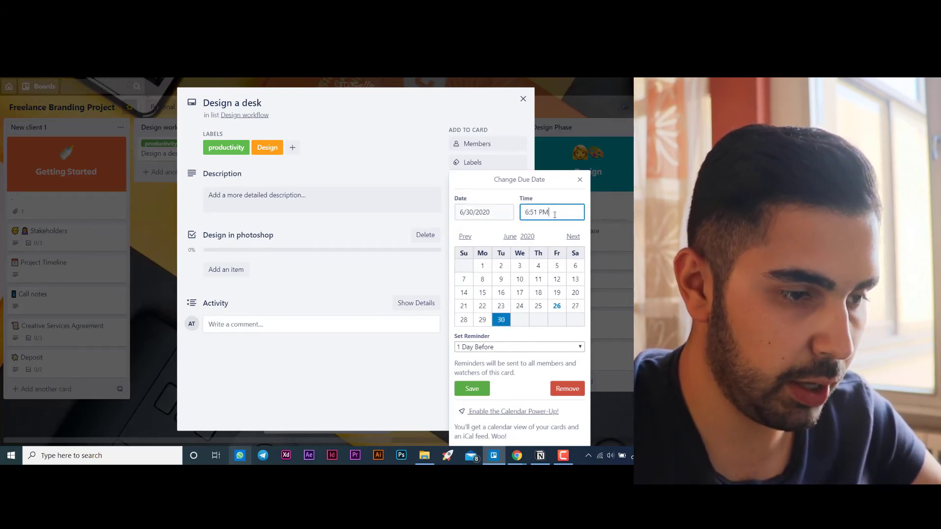
key("BackSpace")
key("BackSpace")
key("BackSpace")
key("BackSpace")
key("BackSpace")
key("BackSpace")
key("BackSpace")
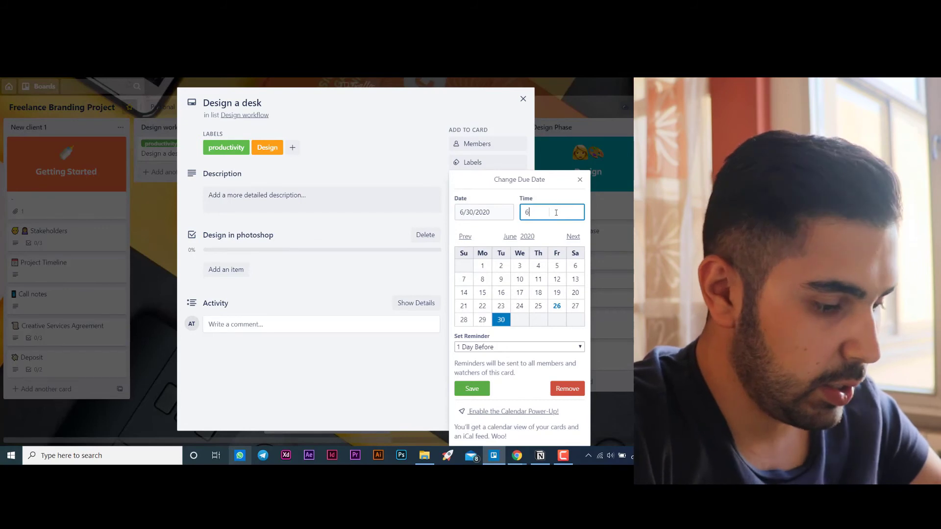
type("6 pm")
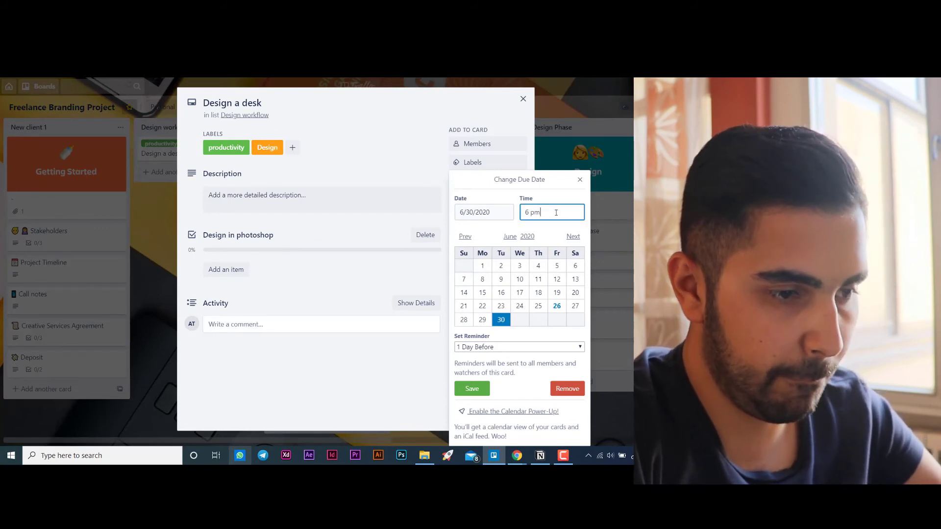
key("BackSpace")
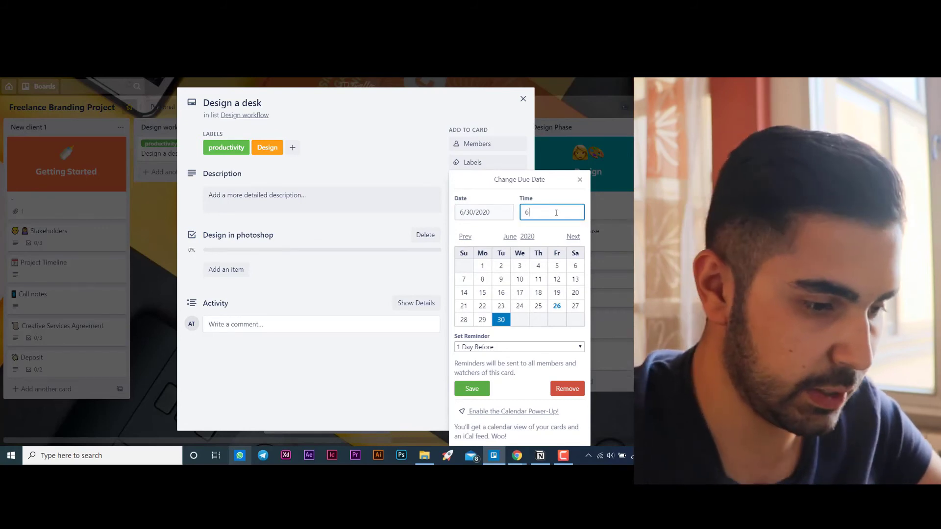
left_click(493, 348)
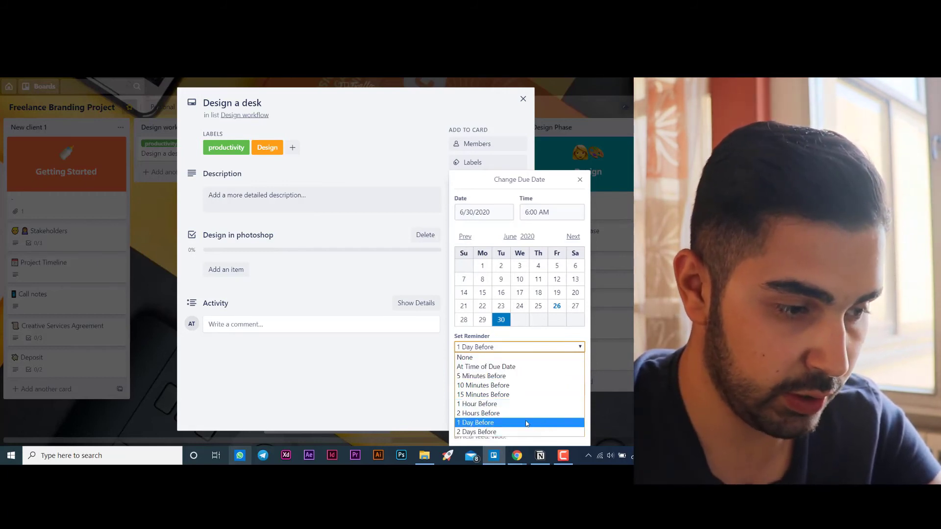
left_click(433, 378)
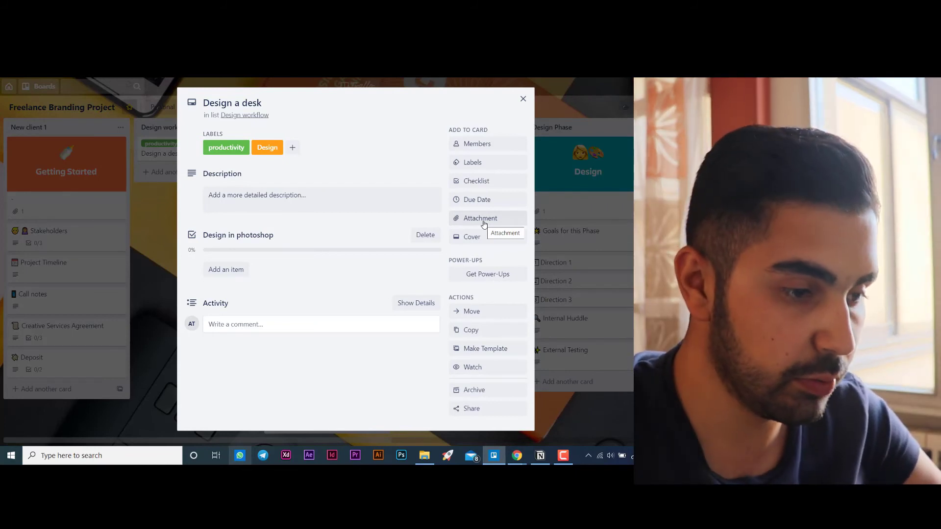
- Set the dark water photo from the Unsplash suggestions as the card's cover, and close the card
left_click(483, 222)
left_click(580, 247)
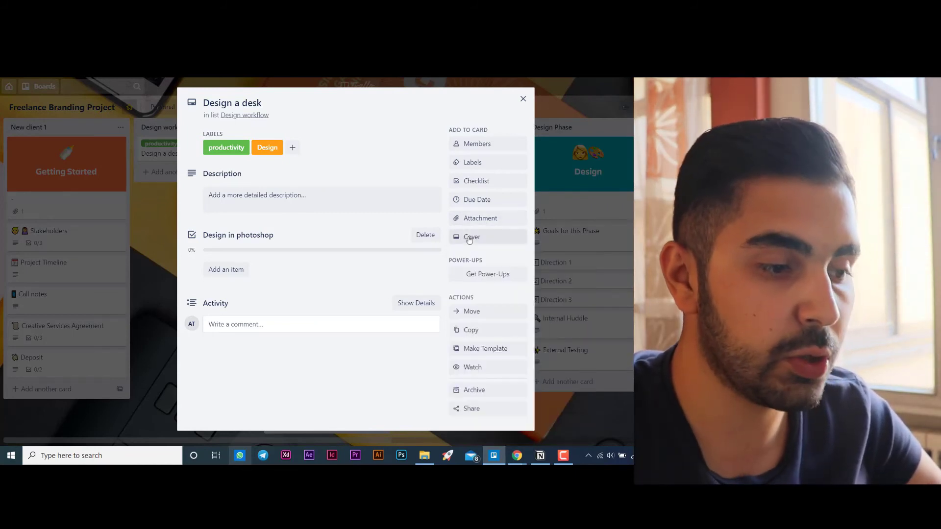
left_click(469, 237)
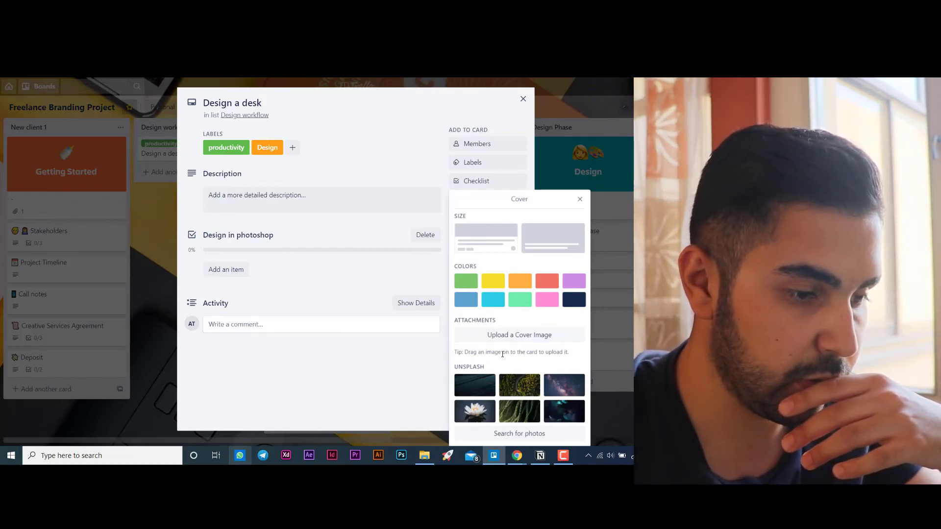
left_click(480, 381)
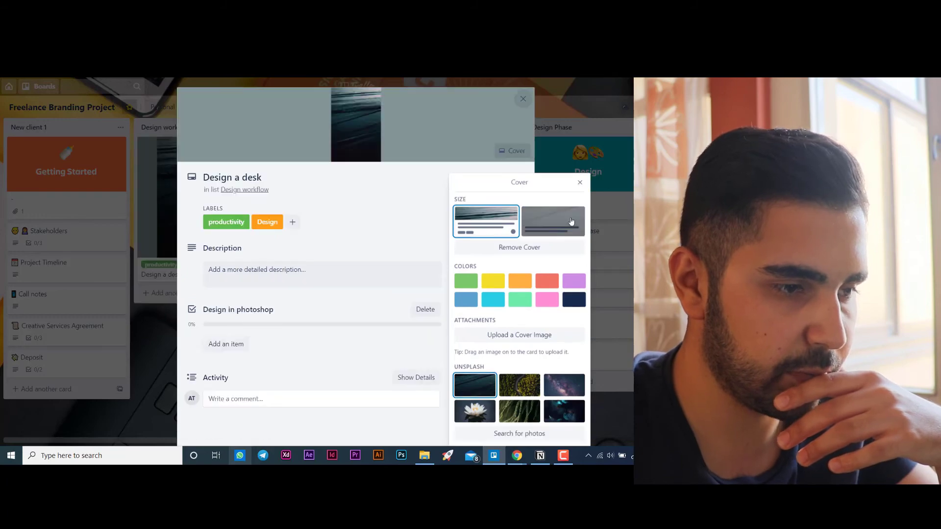
left_click(579, 184)
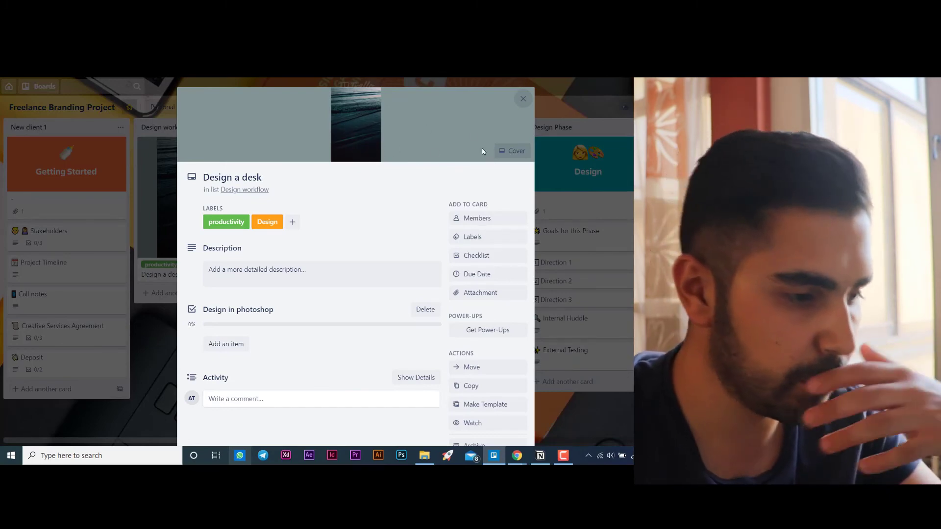
scroll(327, 351, "down", 2)
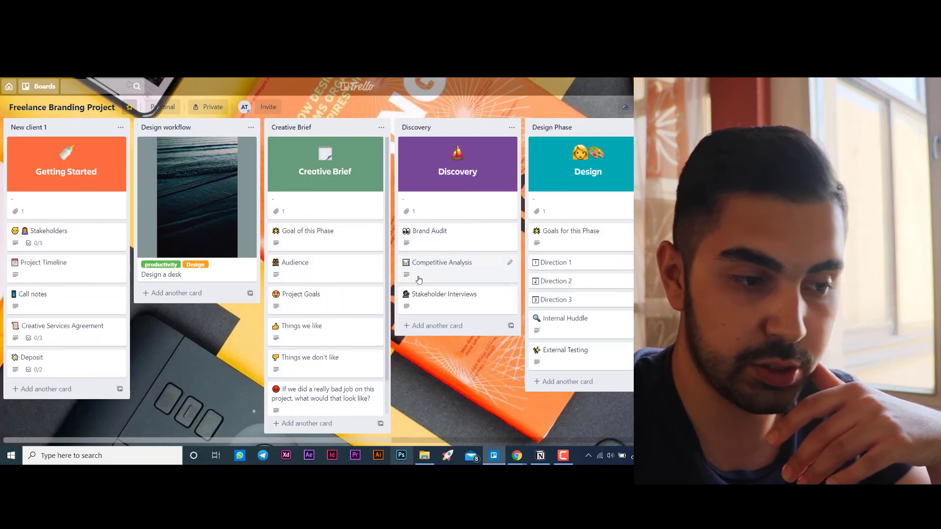
left_click_drag(340, 439, 534, 434)
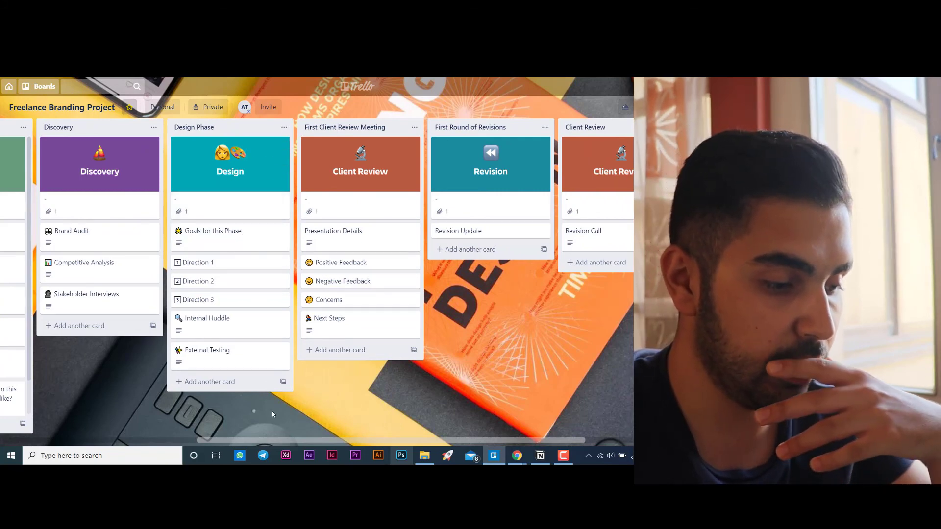
left_click_drag(214, 439, 41, 412)
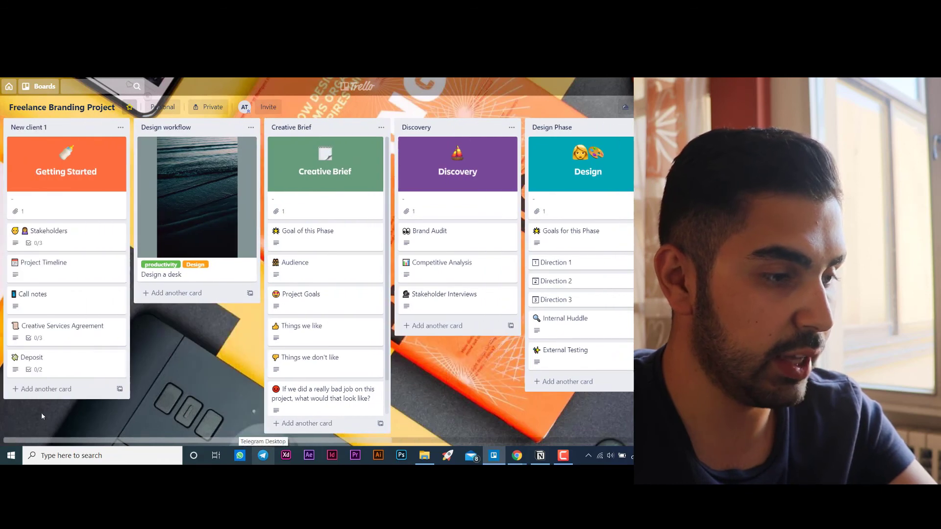